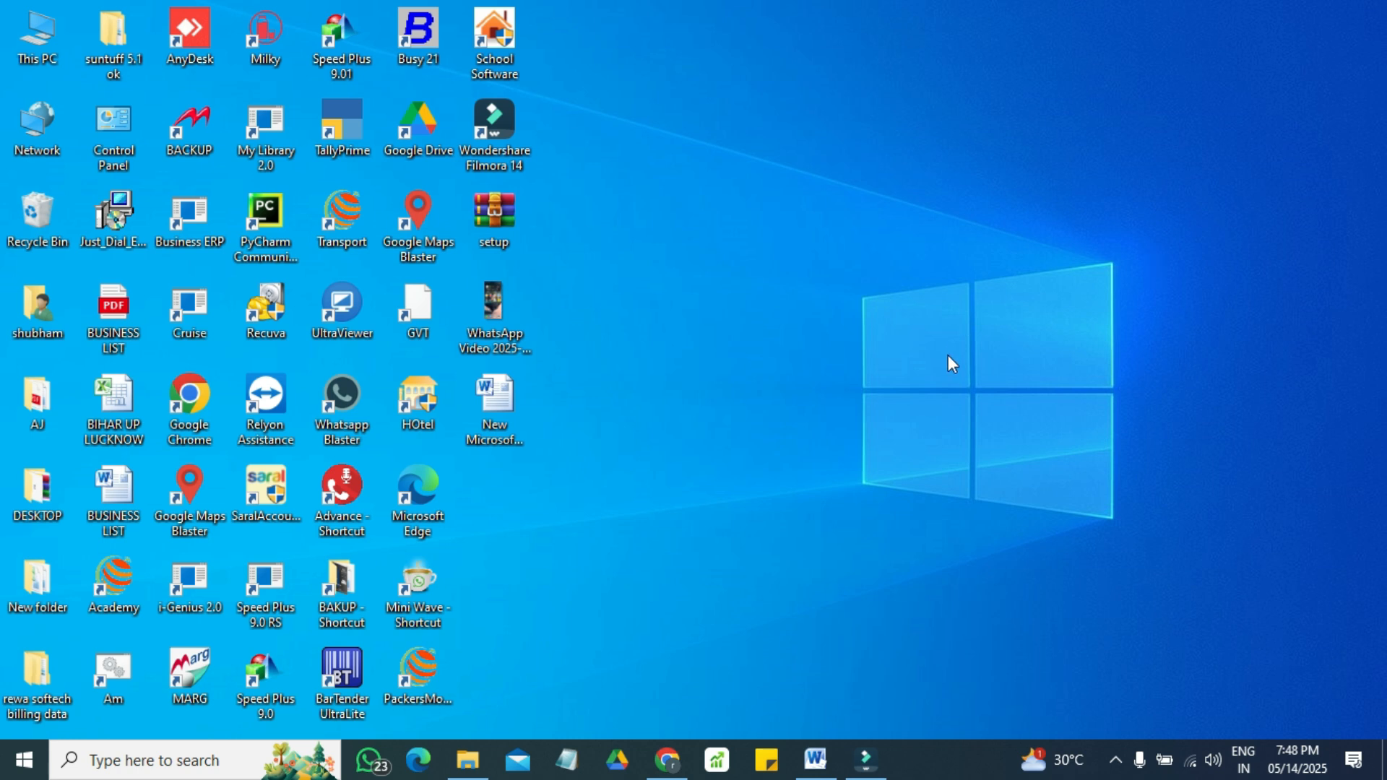
Step: Launch Speed Plus 9.0 in English and open the BOOK AND STATIONERY SHOP DEMO company
click(255, 670)
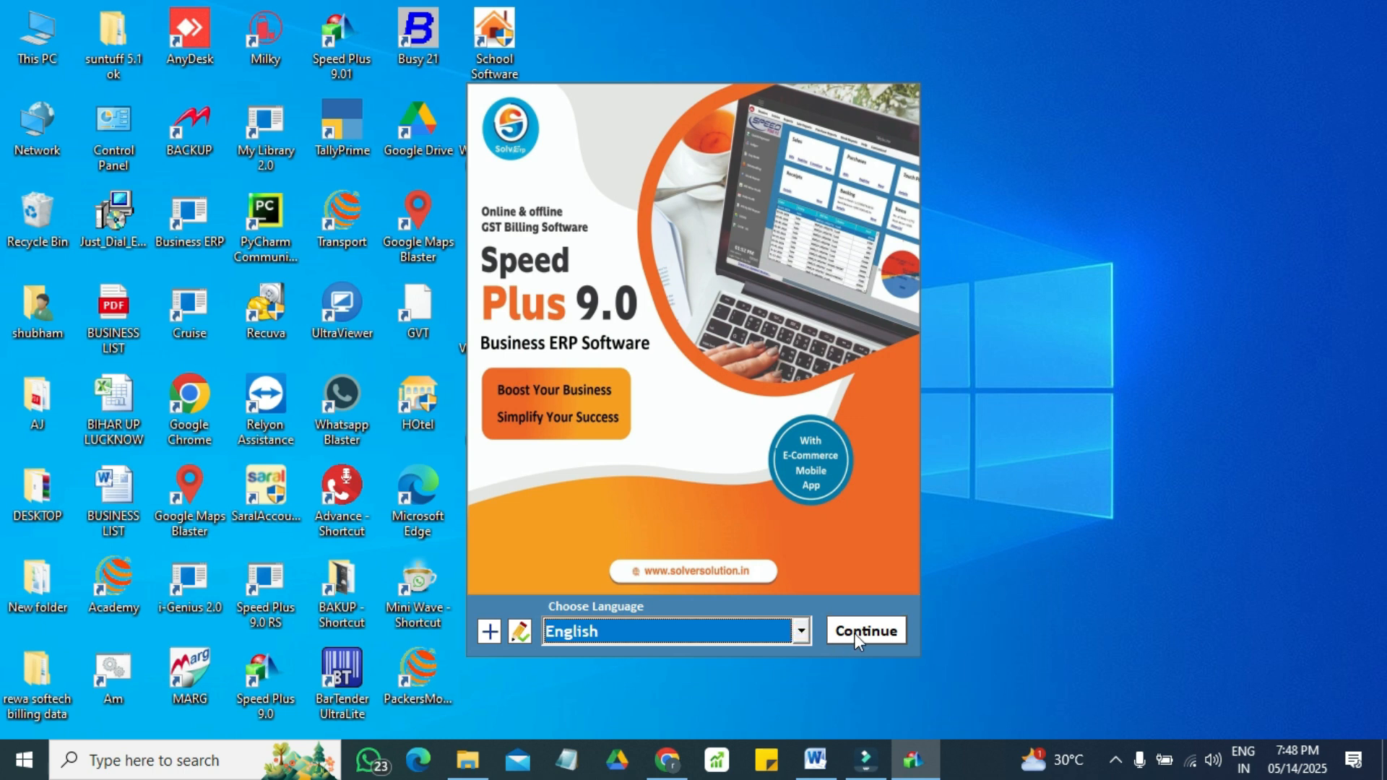
click(864, 630)
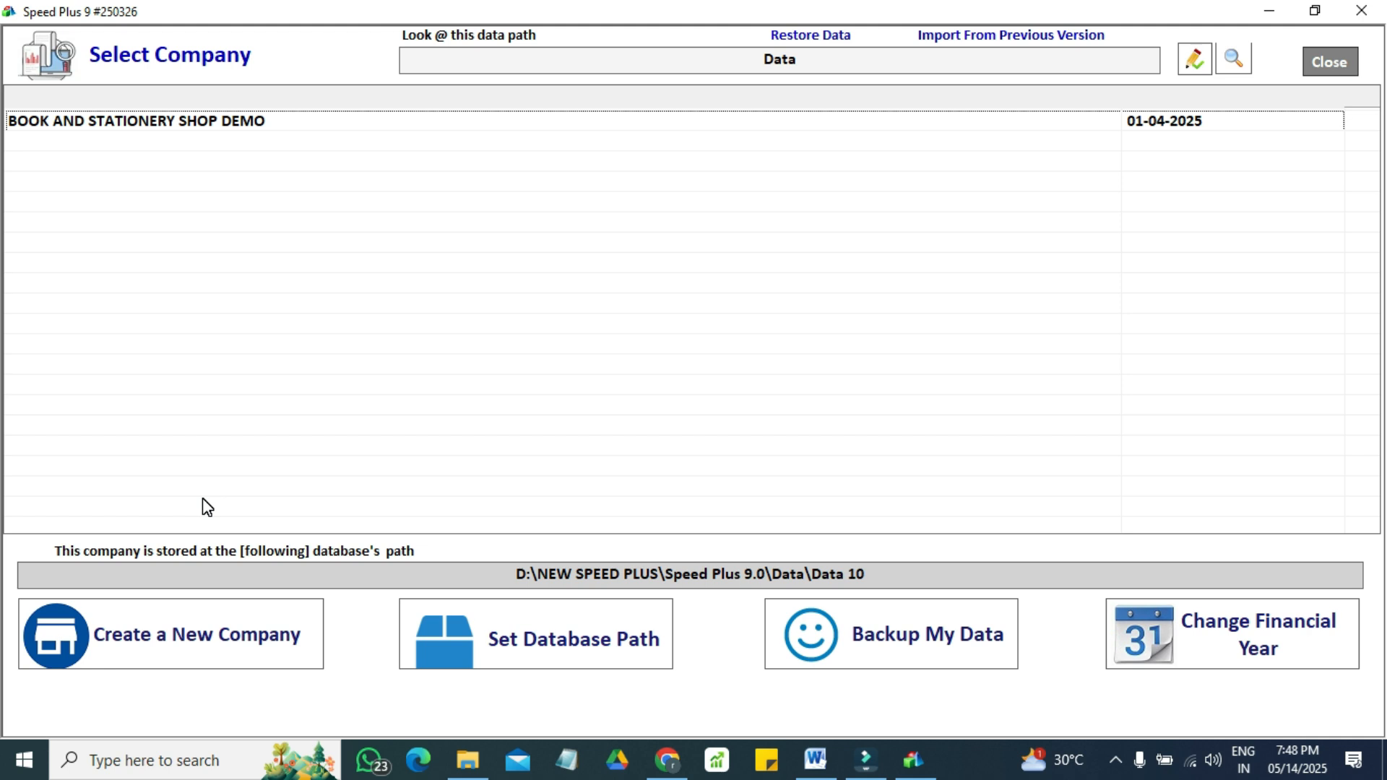
click(215, 130)
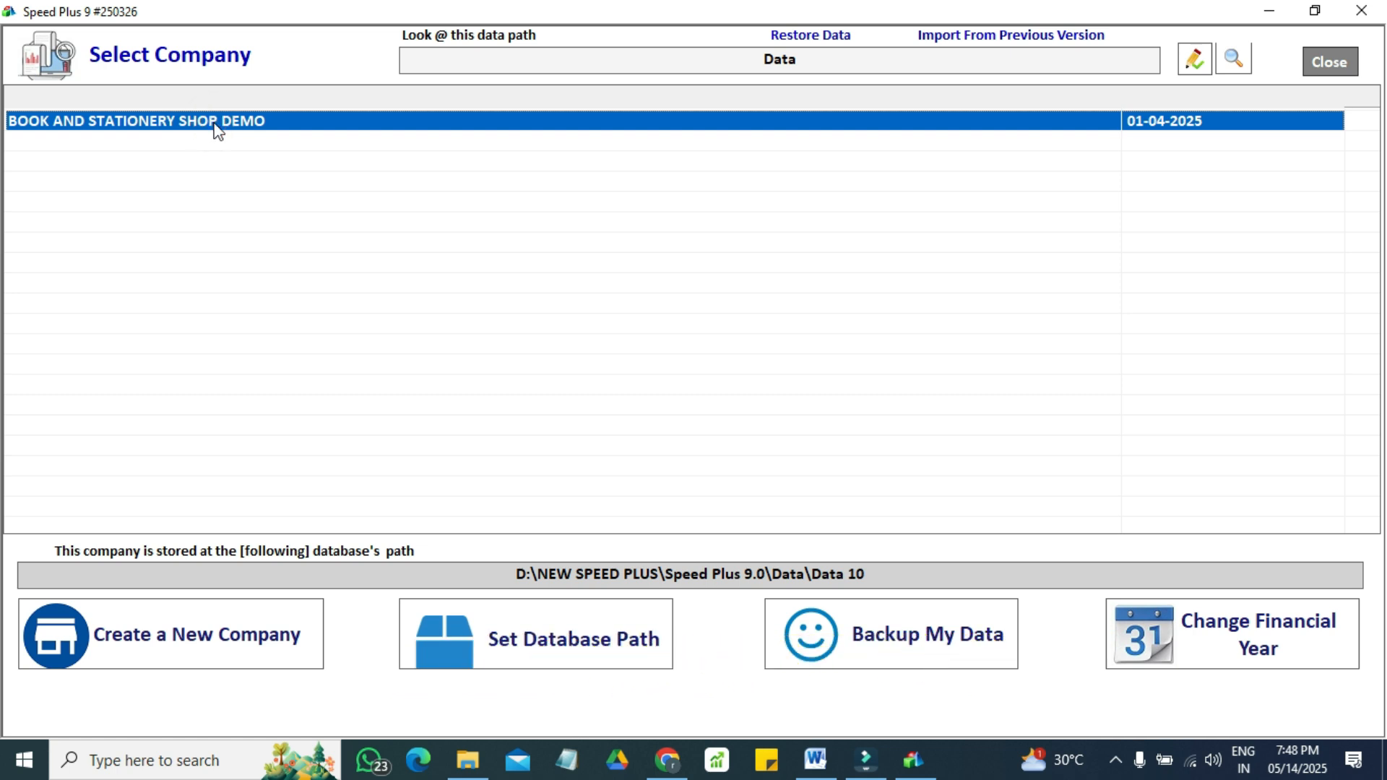
click(215, 129)
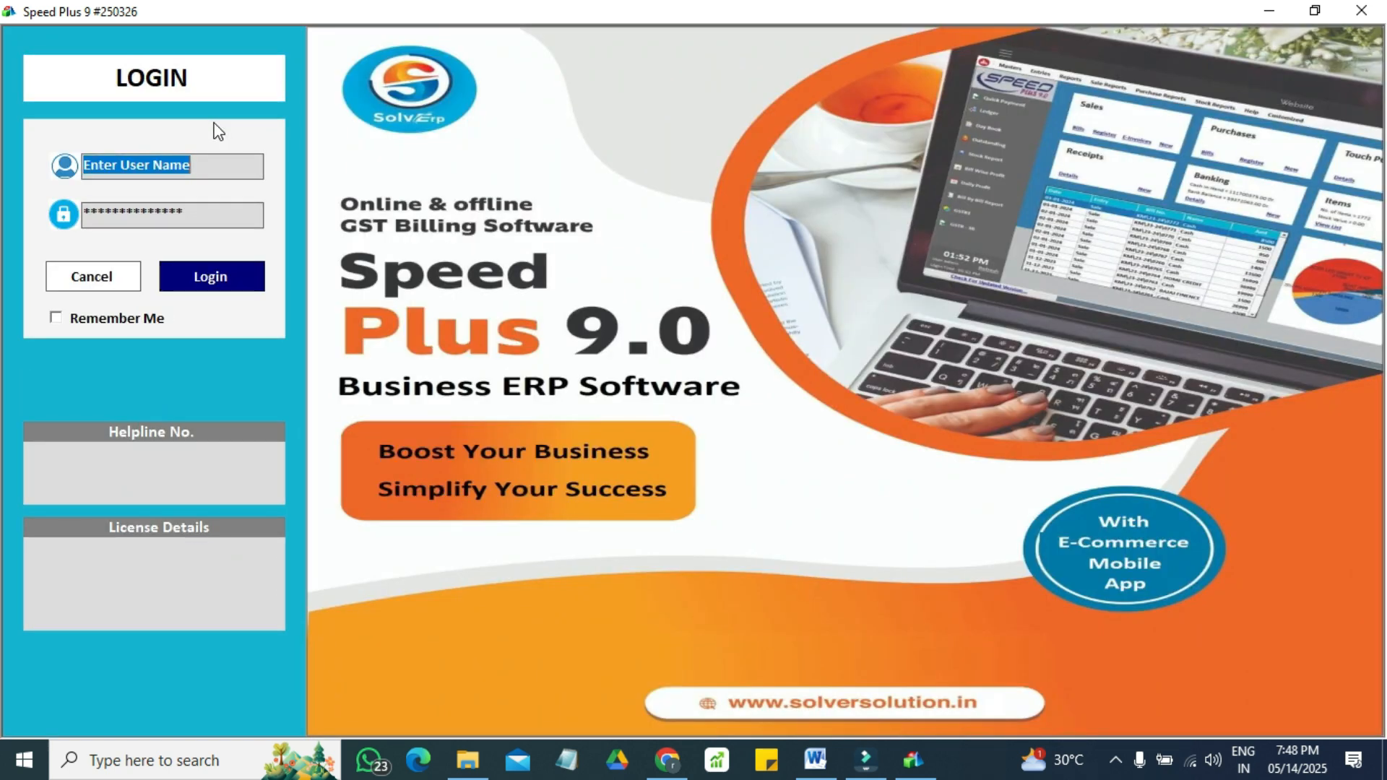
Step: Log in to the company with user name A and the account password
text(A)
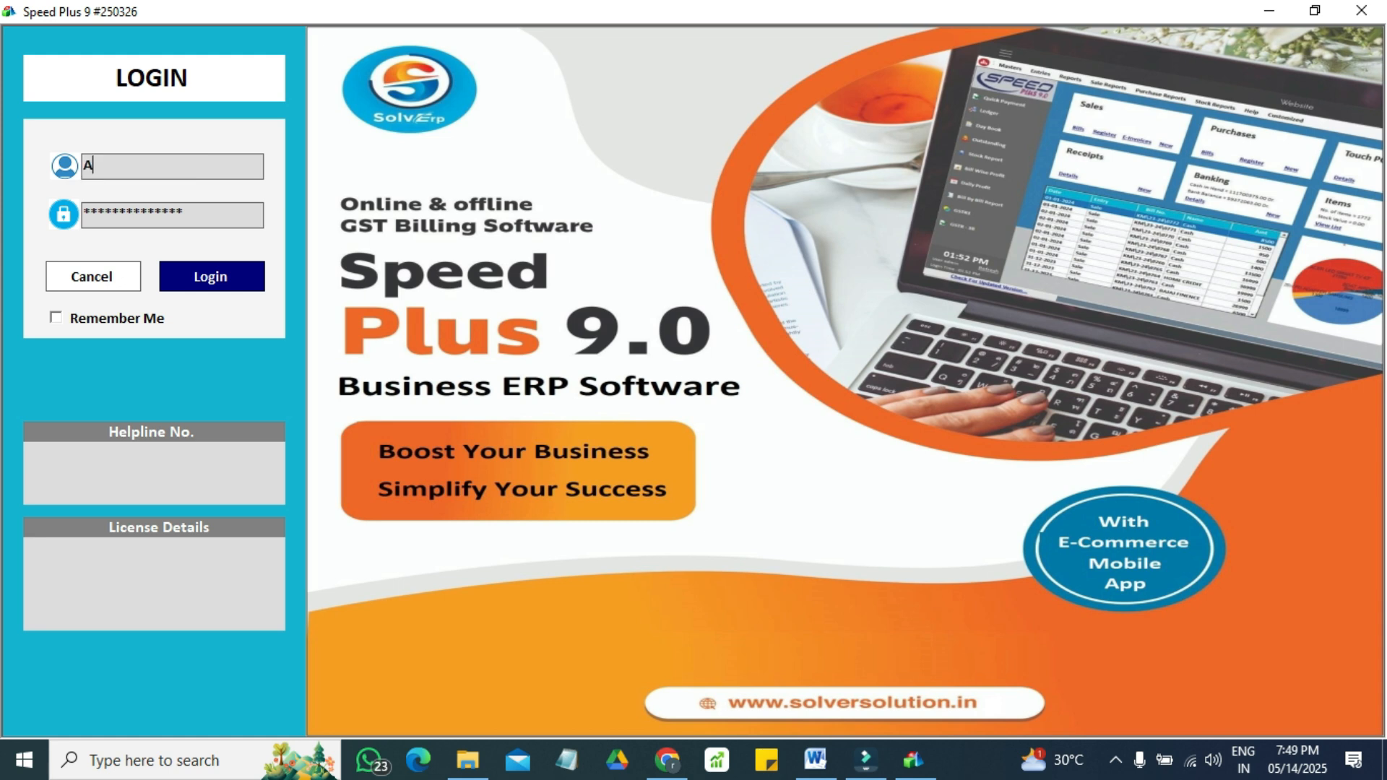
text(*)
key(Return)
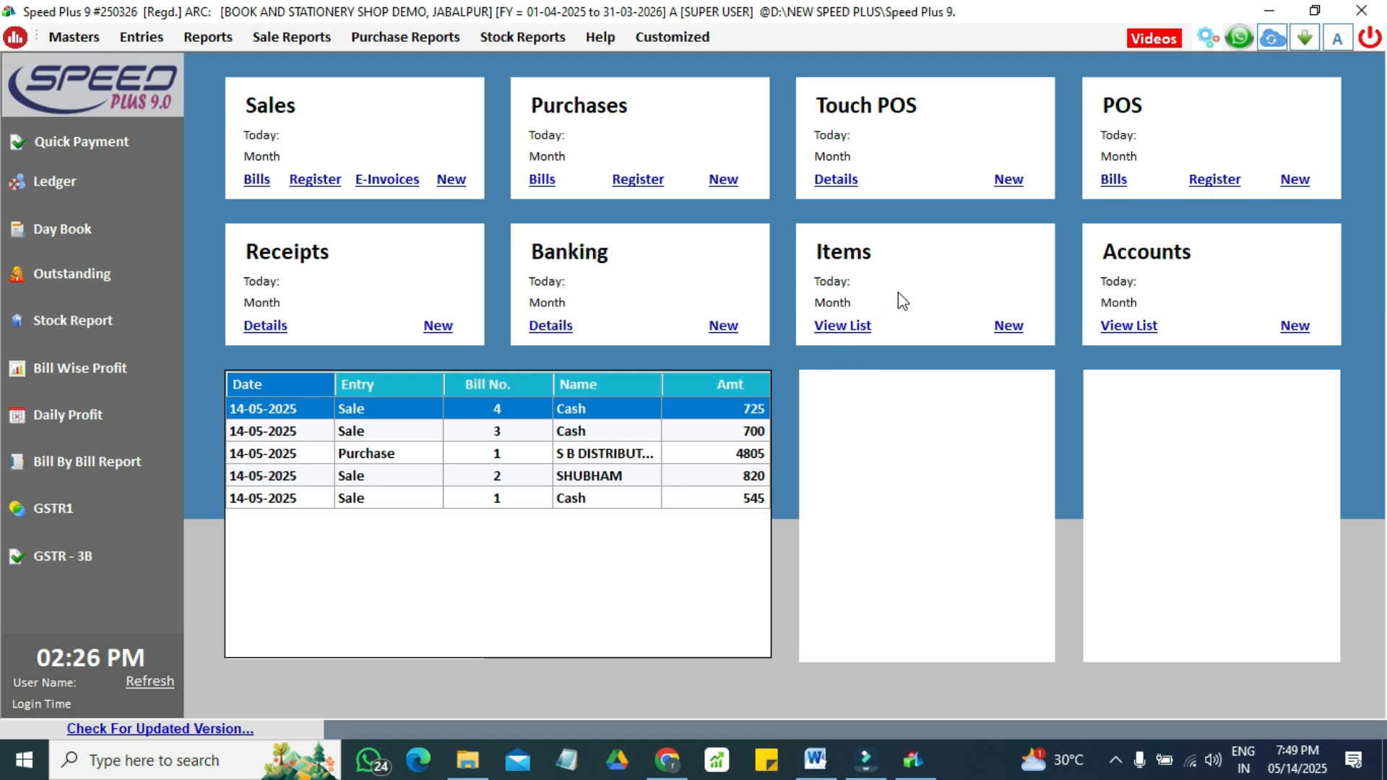
Step: Show the list of items and open the 1ST HINDI item for editing
click(853, 330)
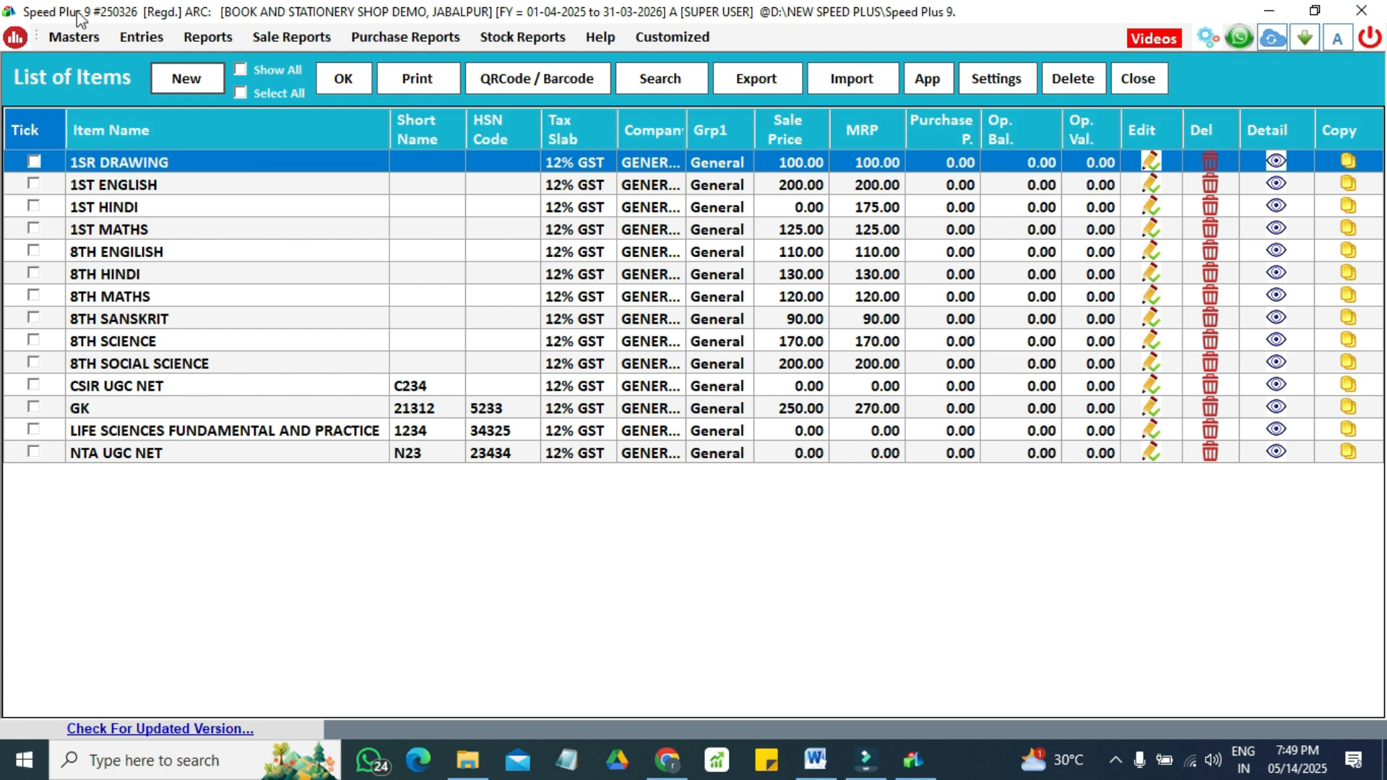
click(439, 283)
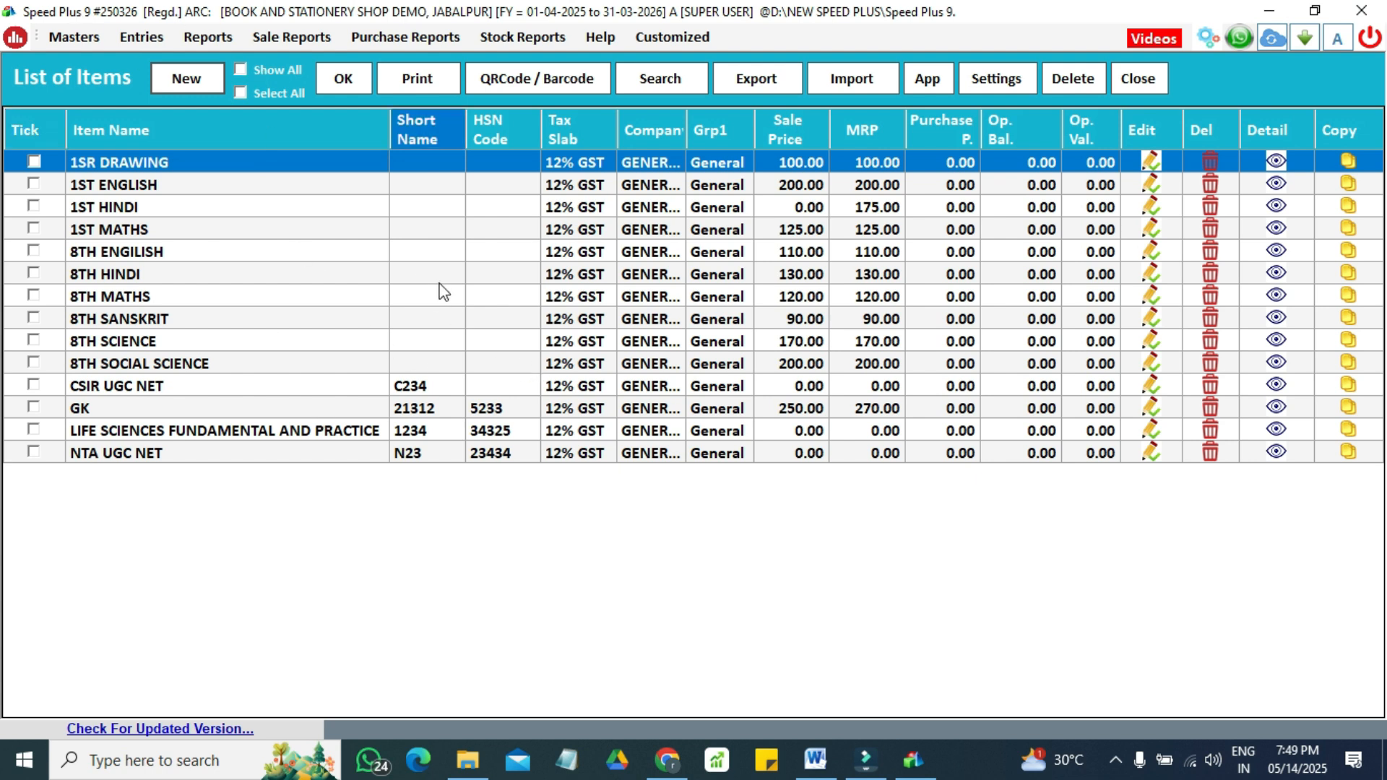
click(413, 207)
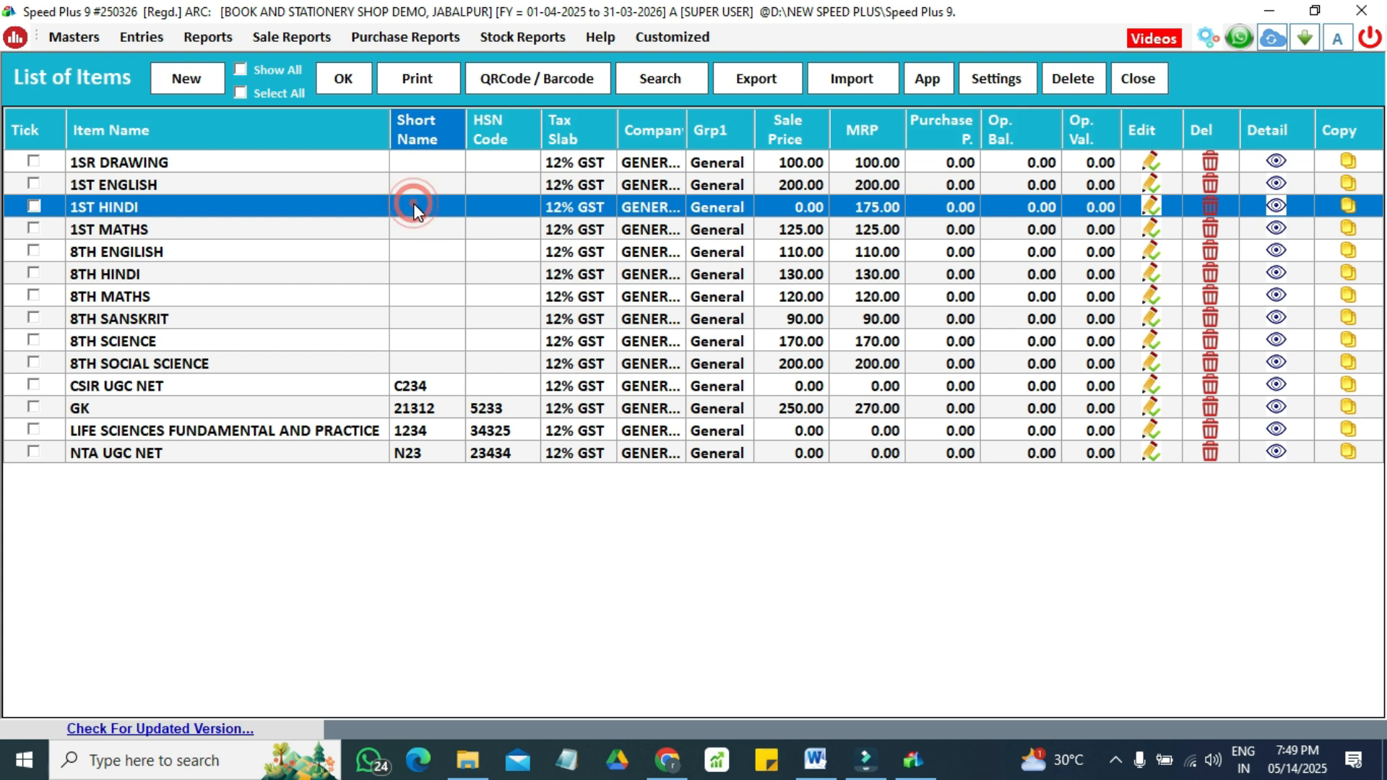
double_click(413, 207)
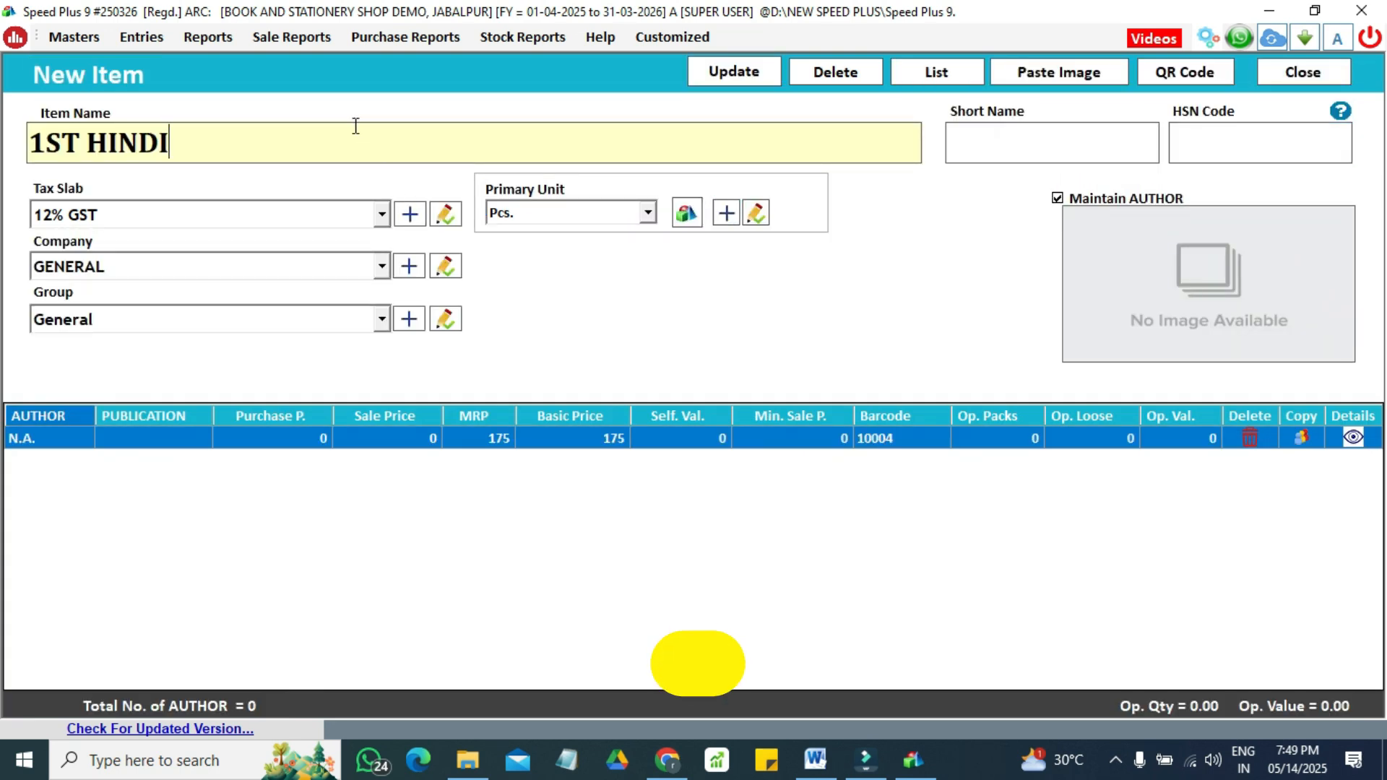
Step: Set the 1ST HINDI item's short name to 32132 and HSN code to 454, keeping its tax slab, company and group
click(350, 121)
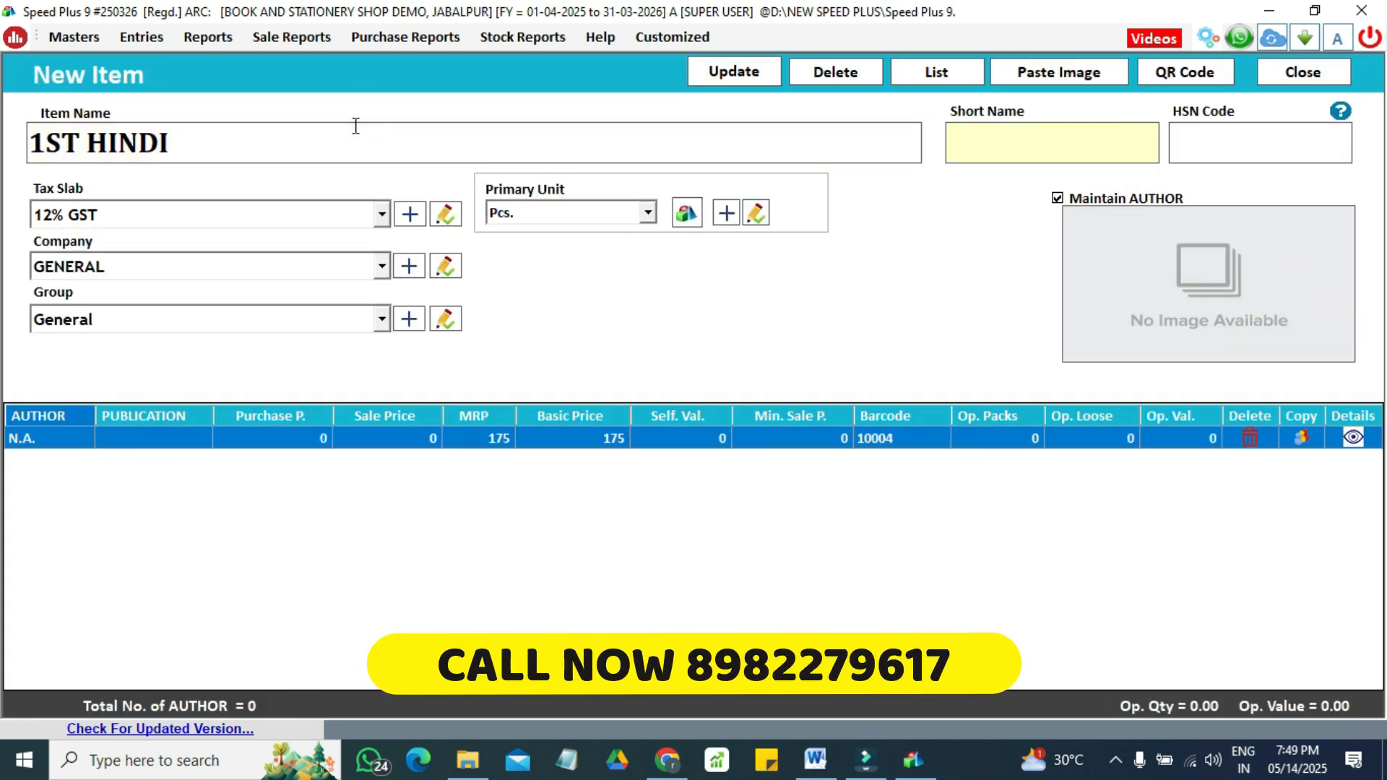
text(32132)
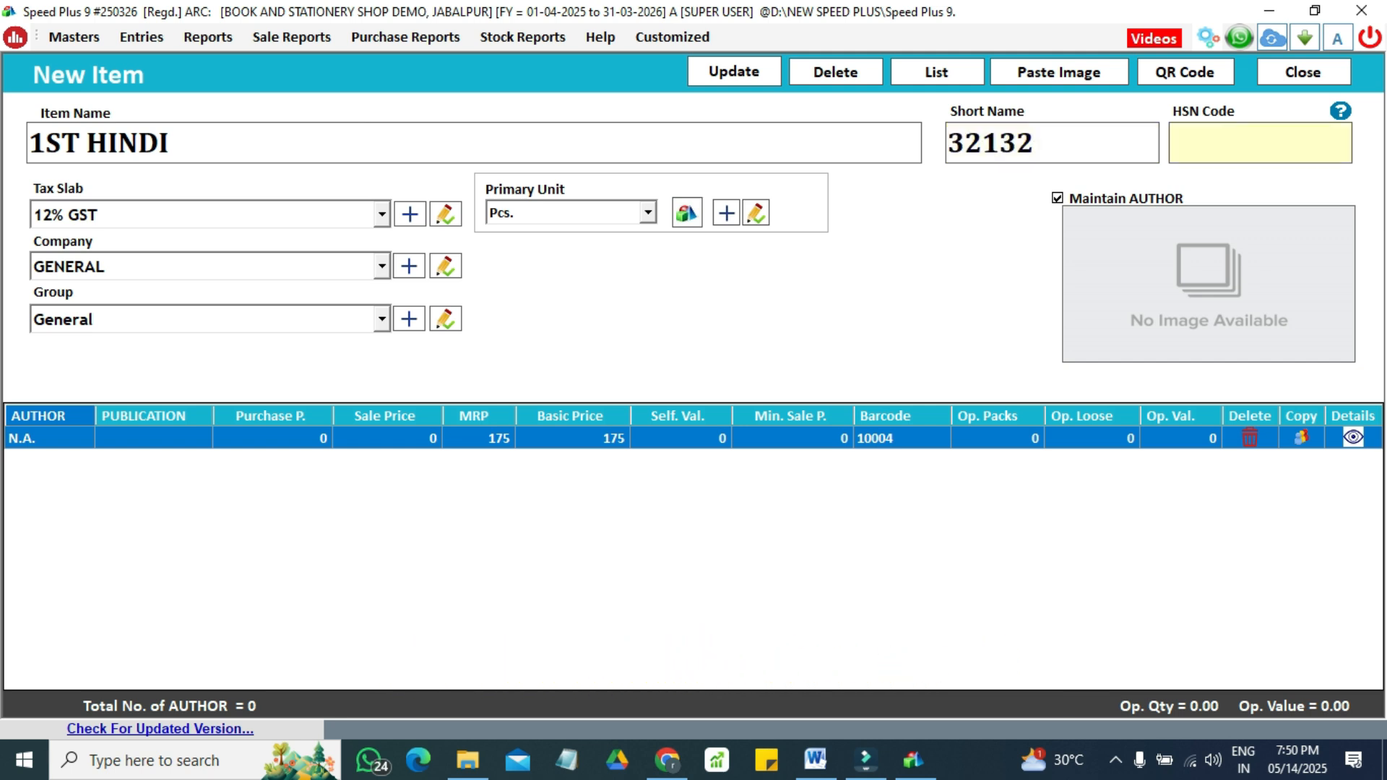
text(454)
key(Return)
key(Return)
key(Return)
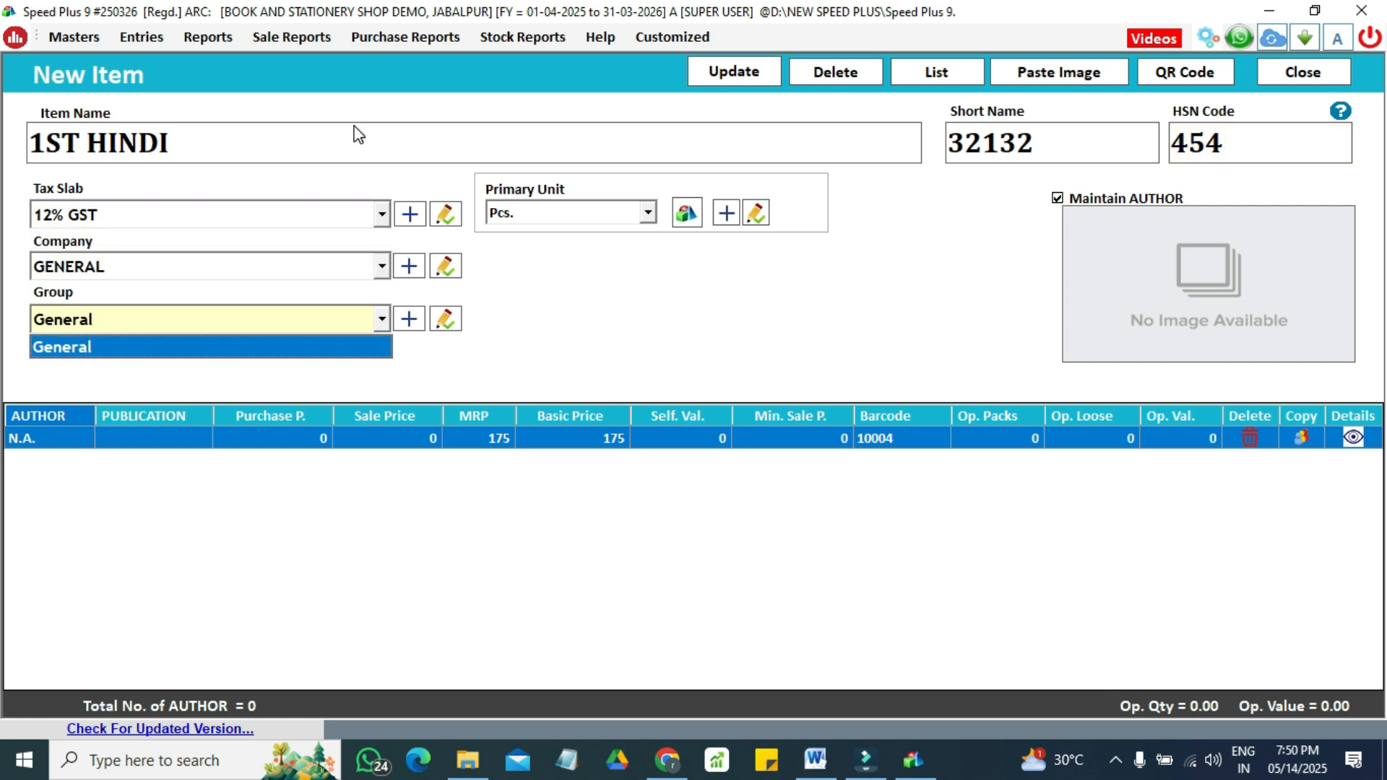
key(Return)
key(Return)
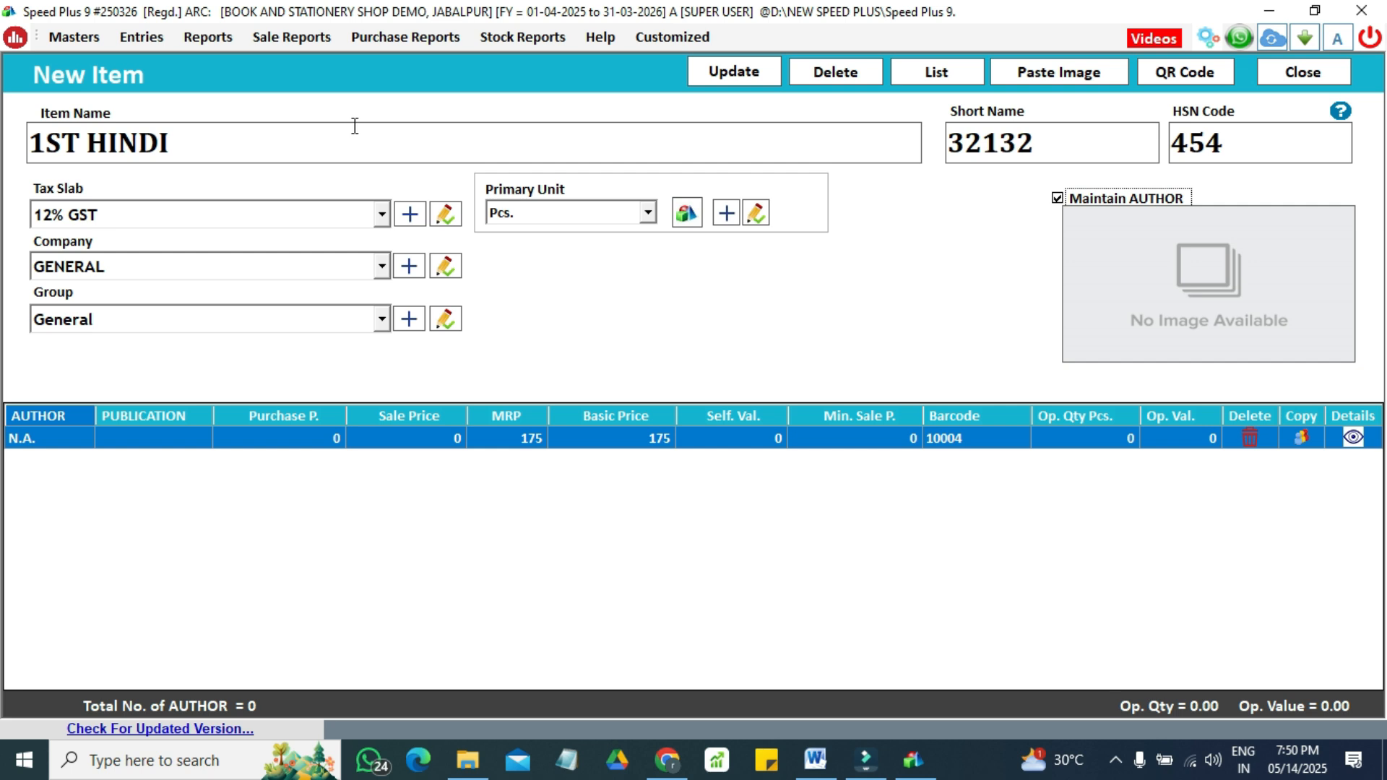
Step: Check the item's author, publication and barcode cells and save the updated 1ST HINDI item
click(29, 440)
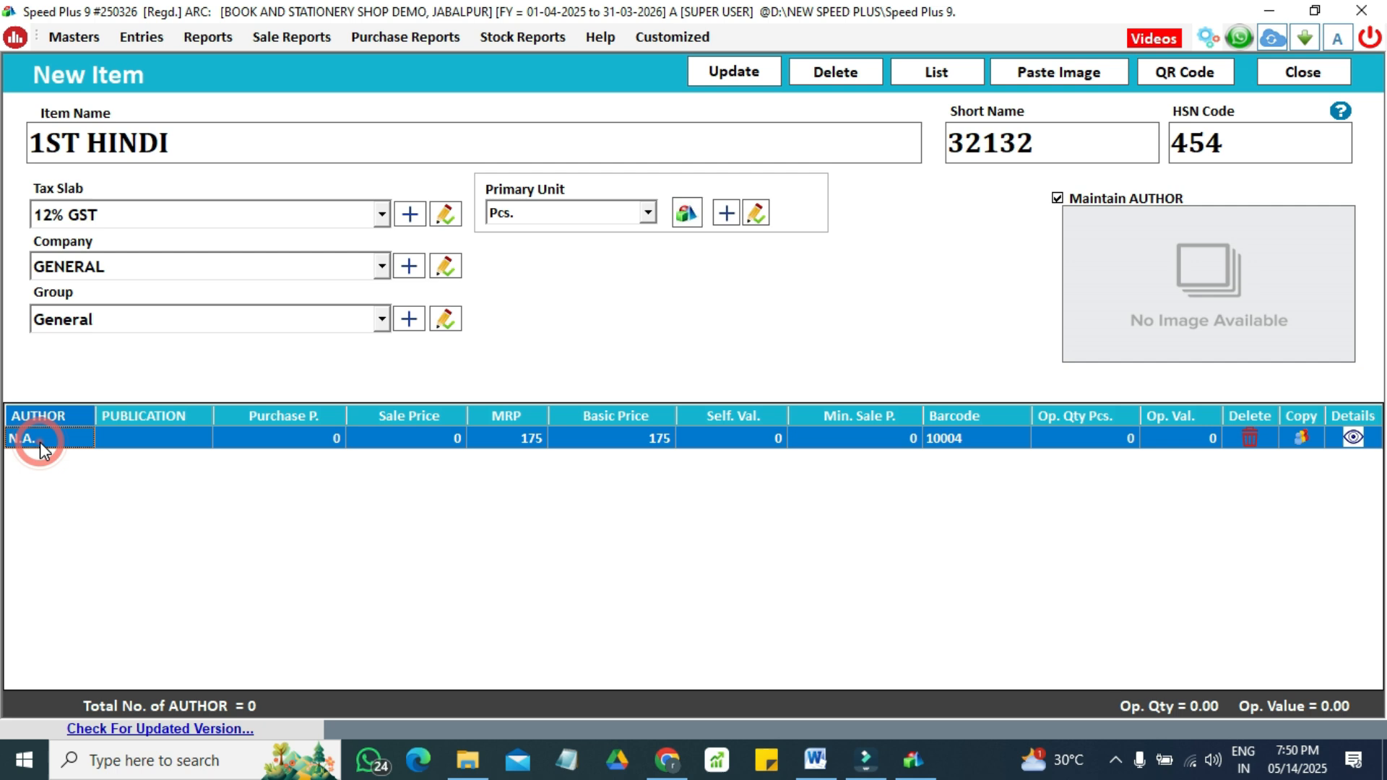
click(151, 440)
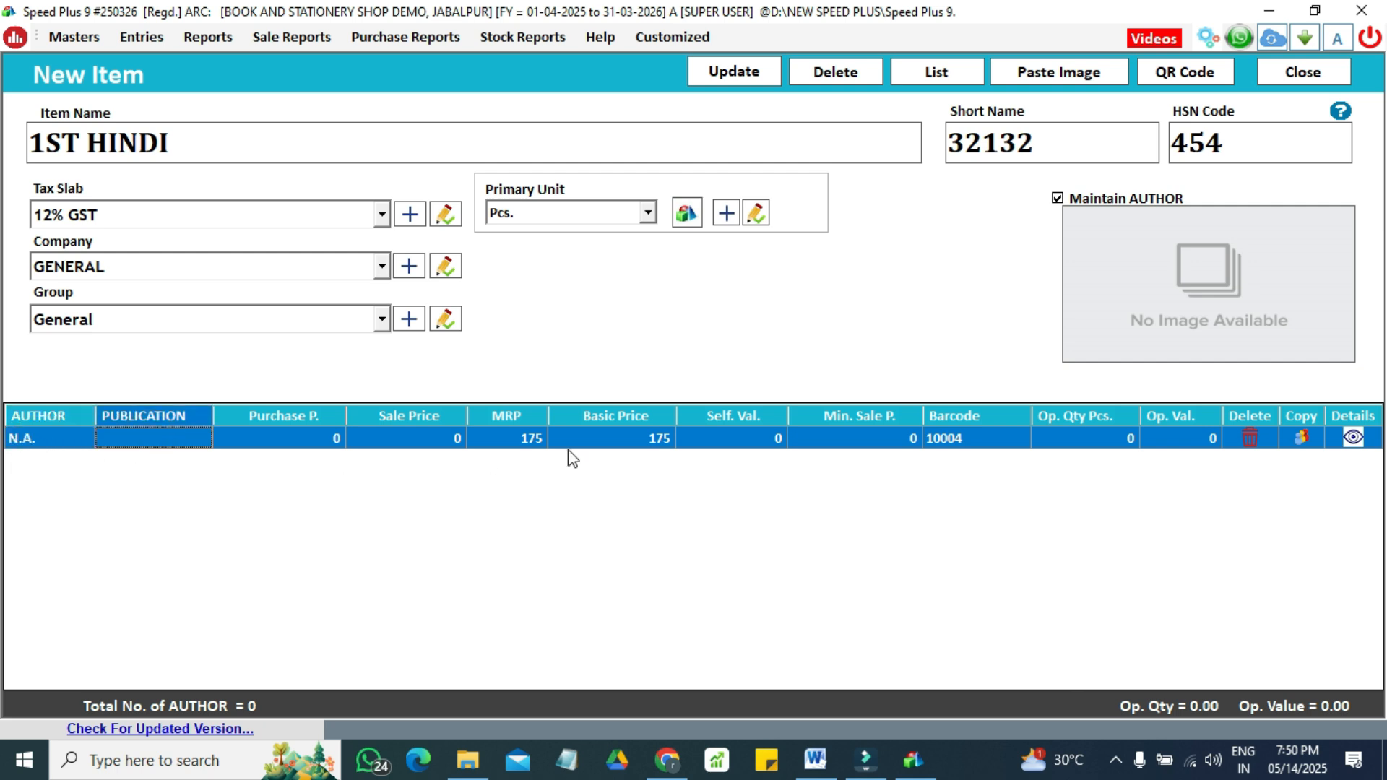
click(977, 439)
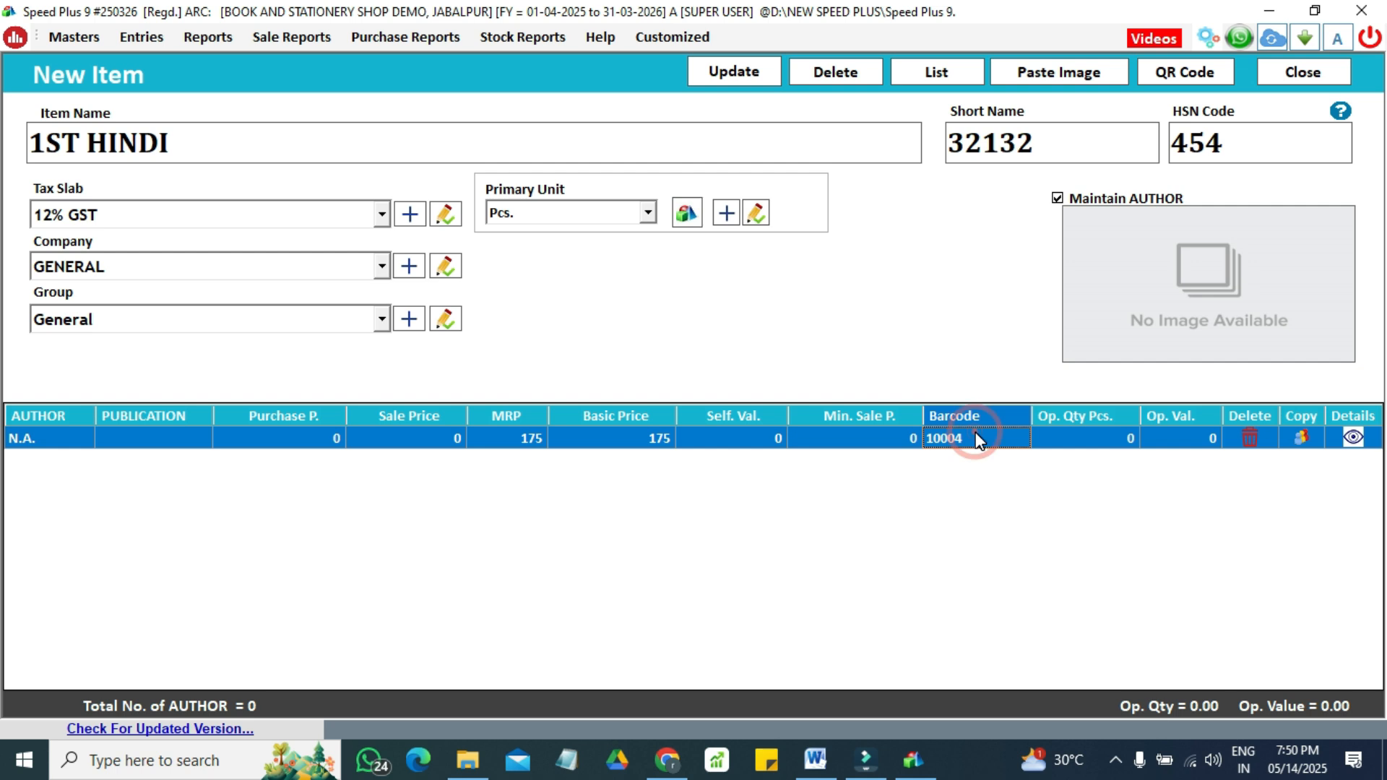
click(736, 73)
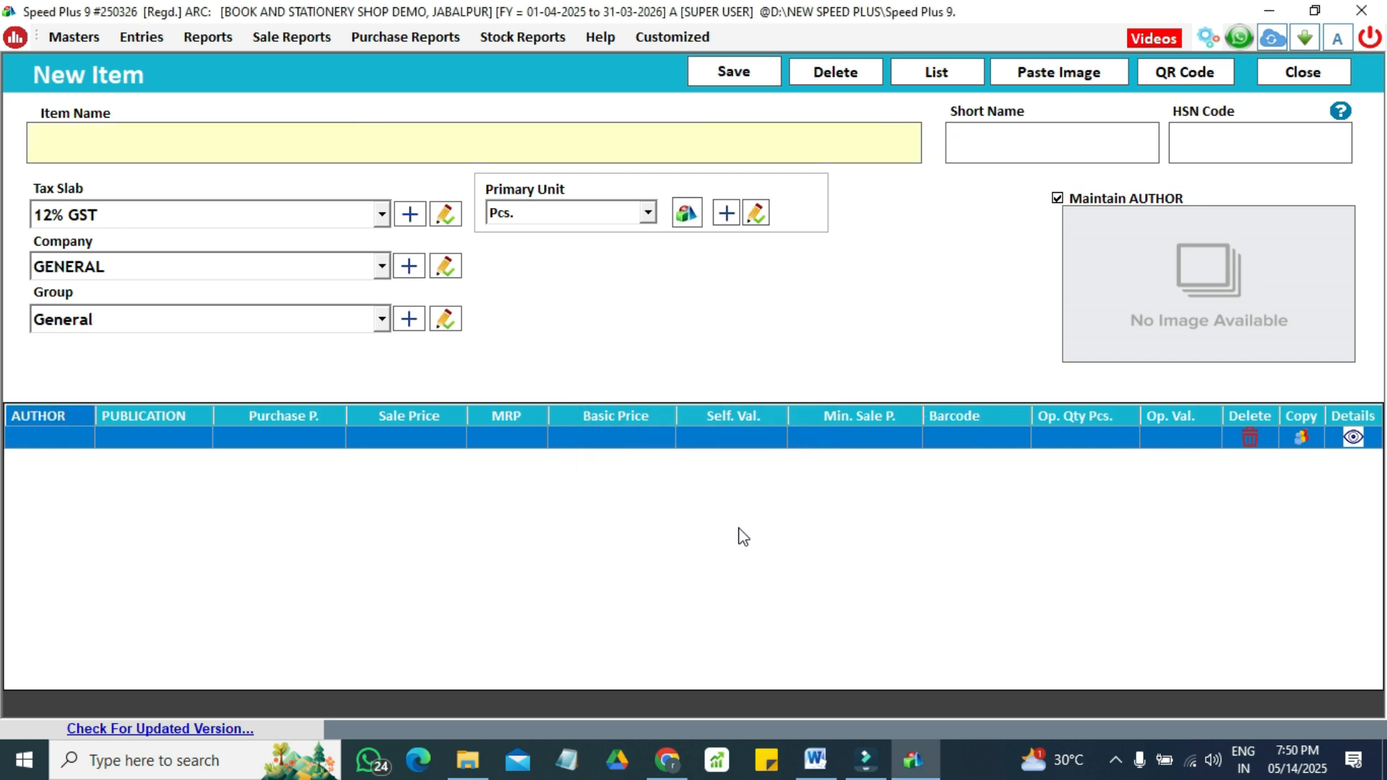
Step: Close the blank item form and the item list to return to the dashboard, and refresh its figures
click(1309, 67)
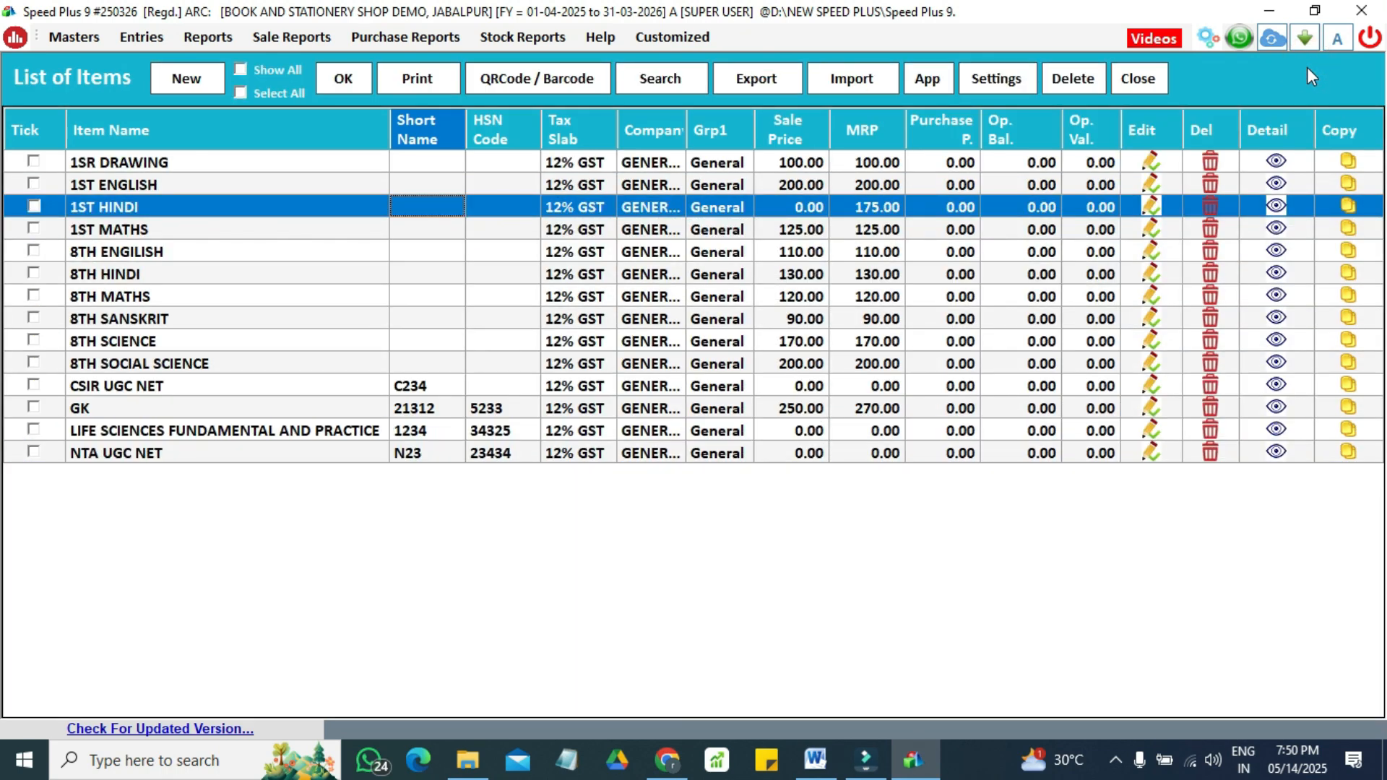
click(1143, 84)
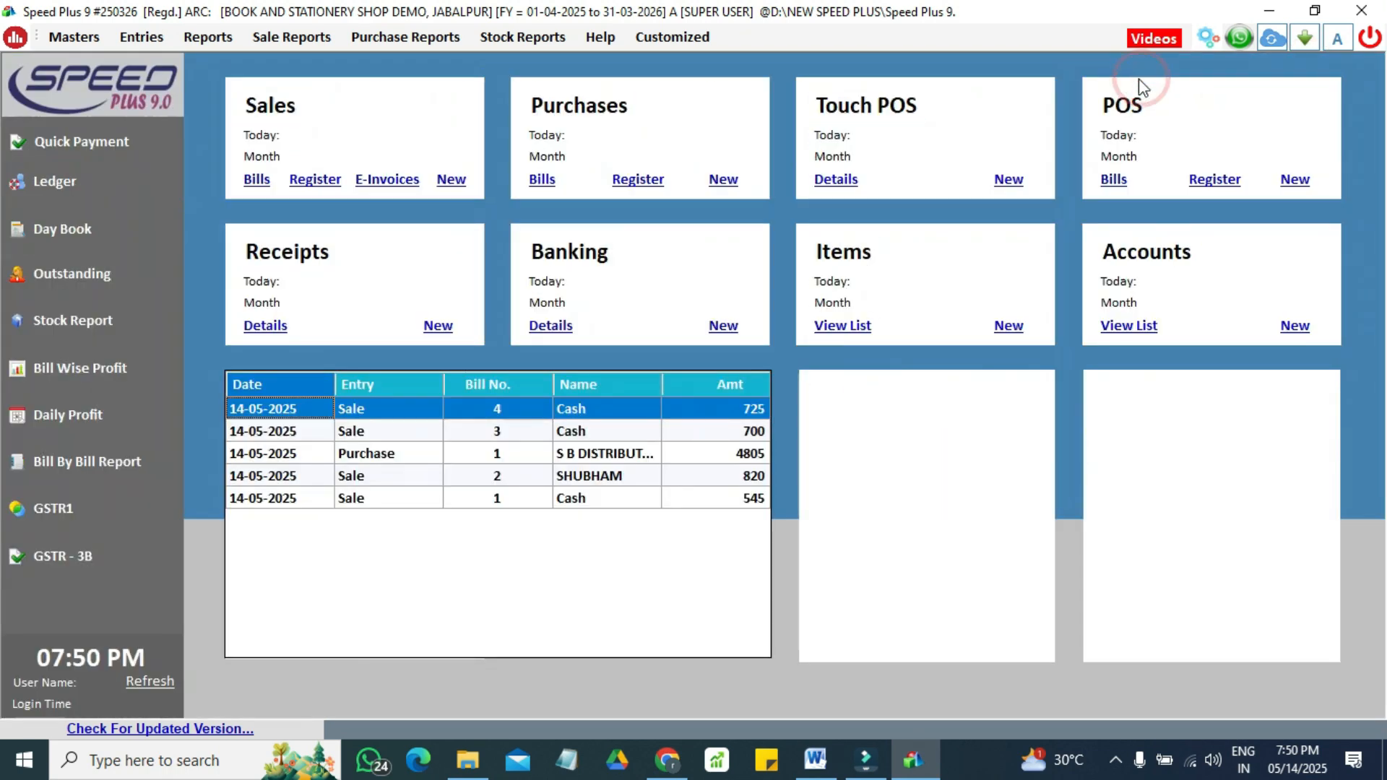
click(163, 680)
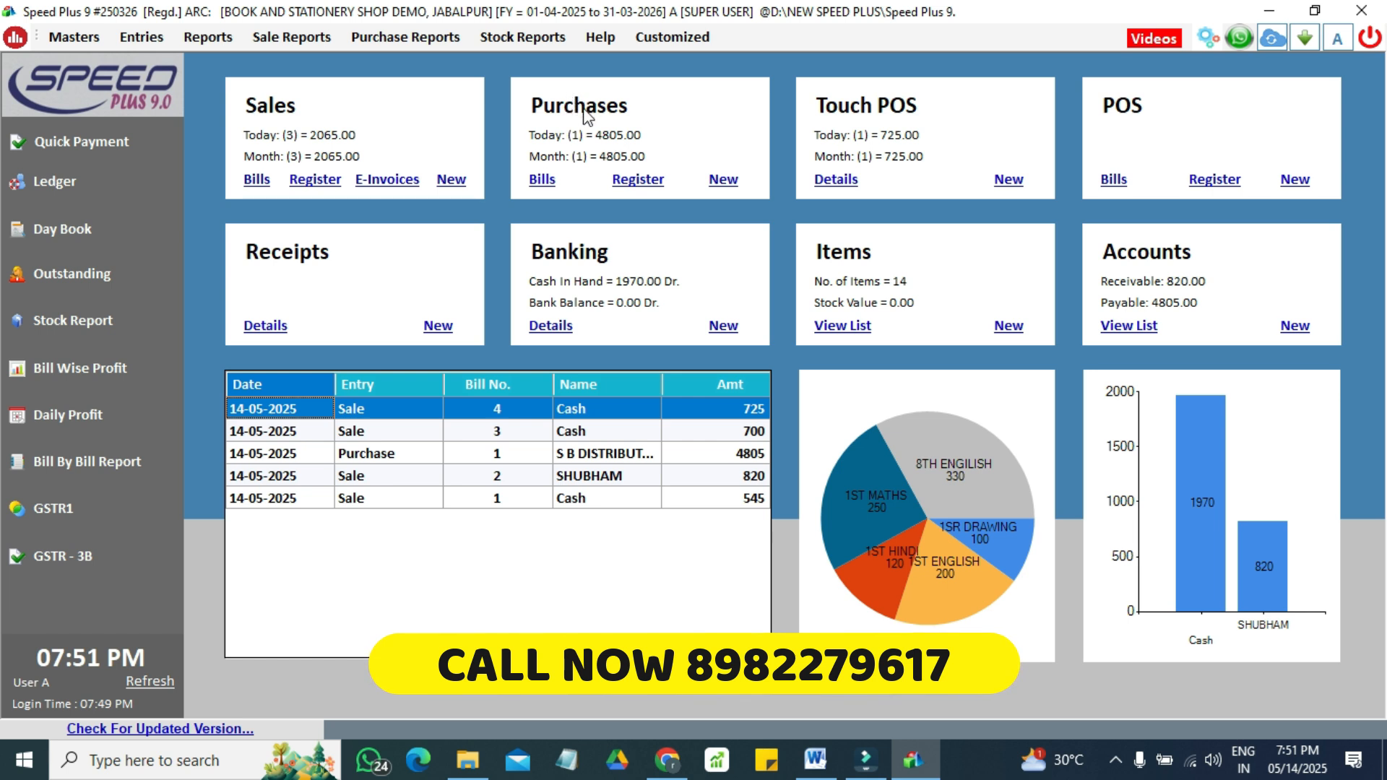
Step: Start a new purchase entry dated 14-05-2025 with Credit terms
click(722, 189)
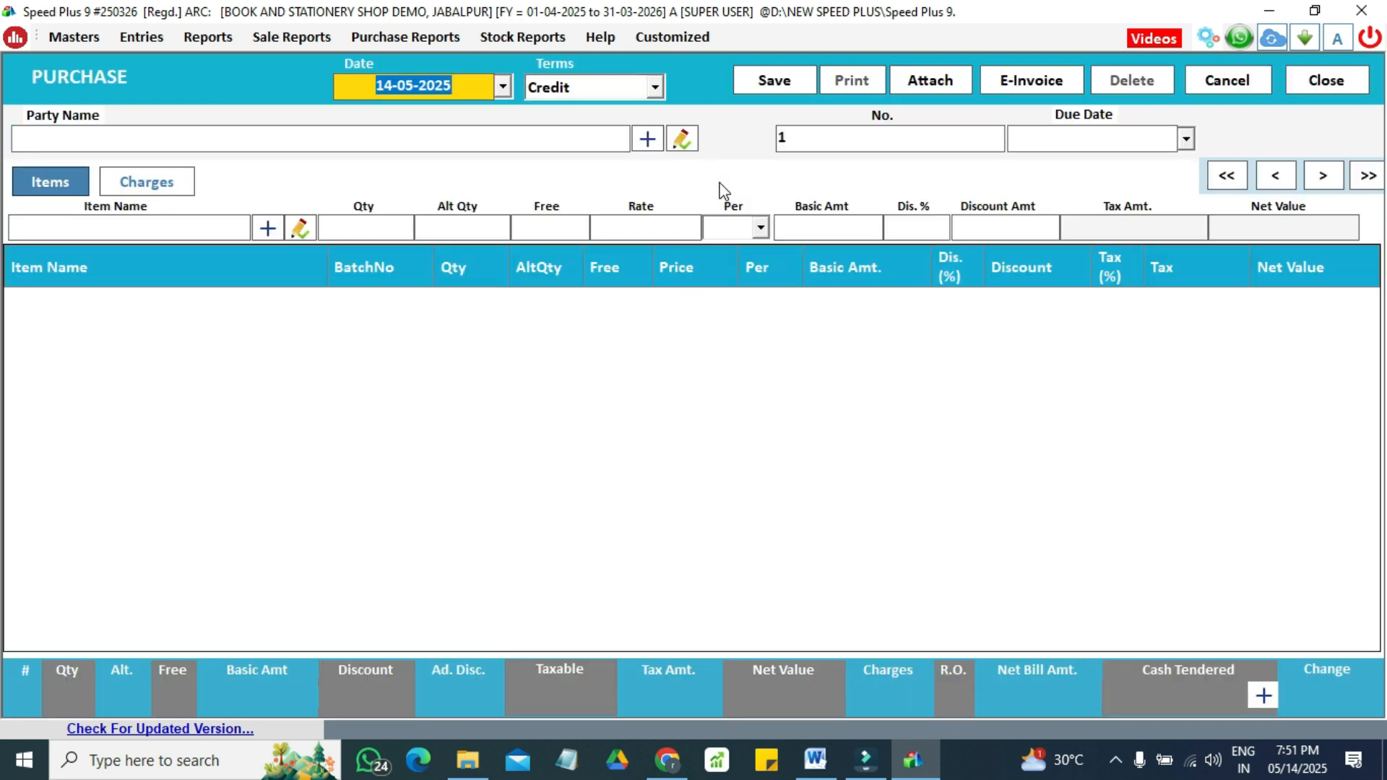
key(Return)
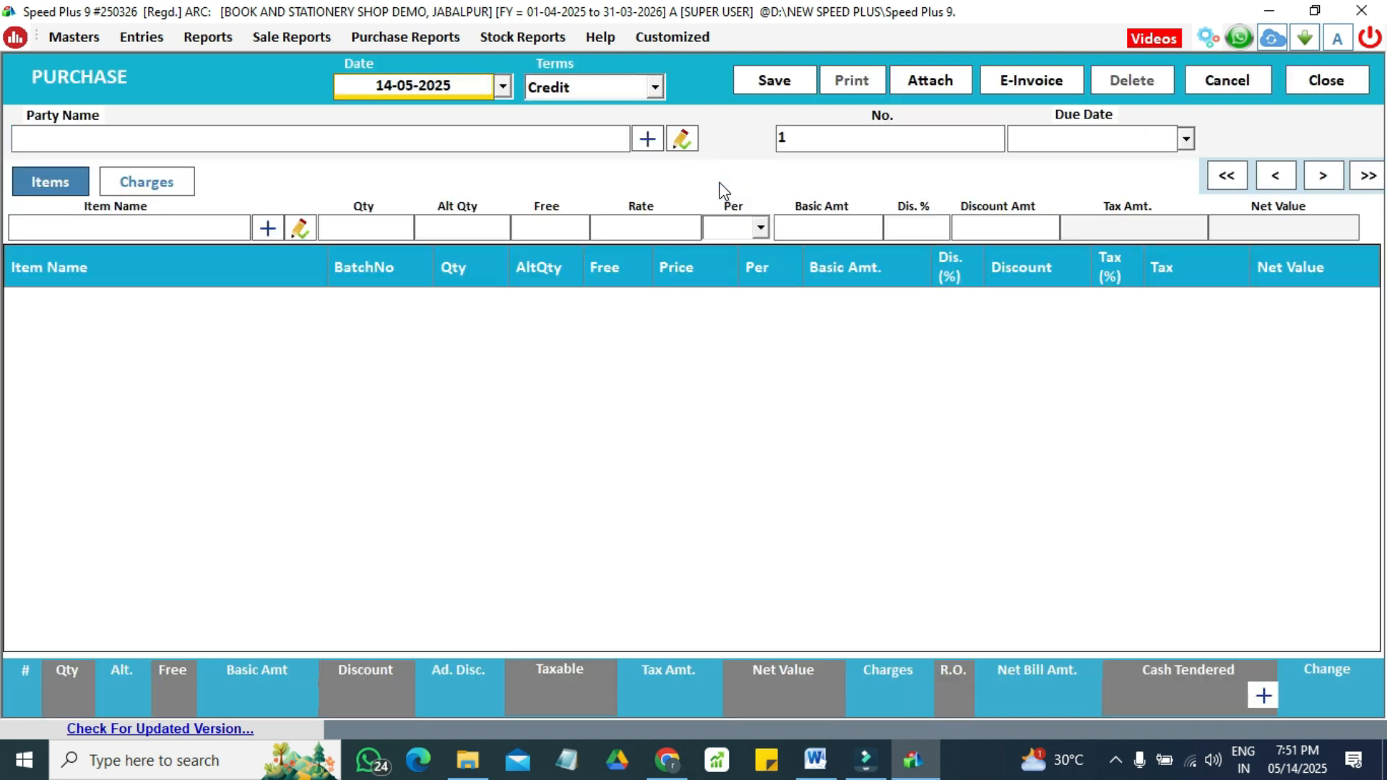
key(Return)
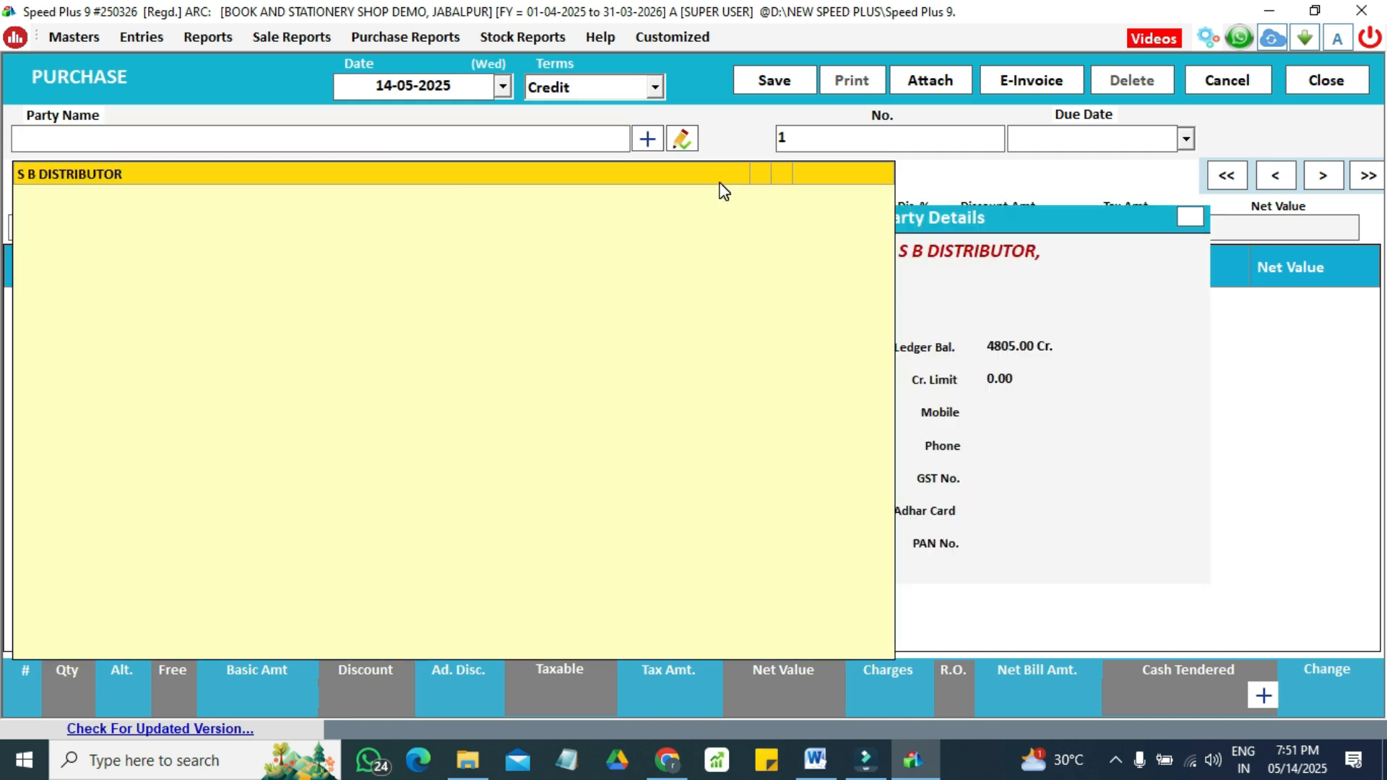
Step: Create and save a new party account named R V DISTRIBUTOR in the SUPPLIERS group with a Cr. balance type
click(650, 138)
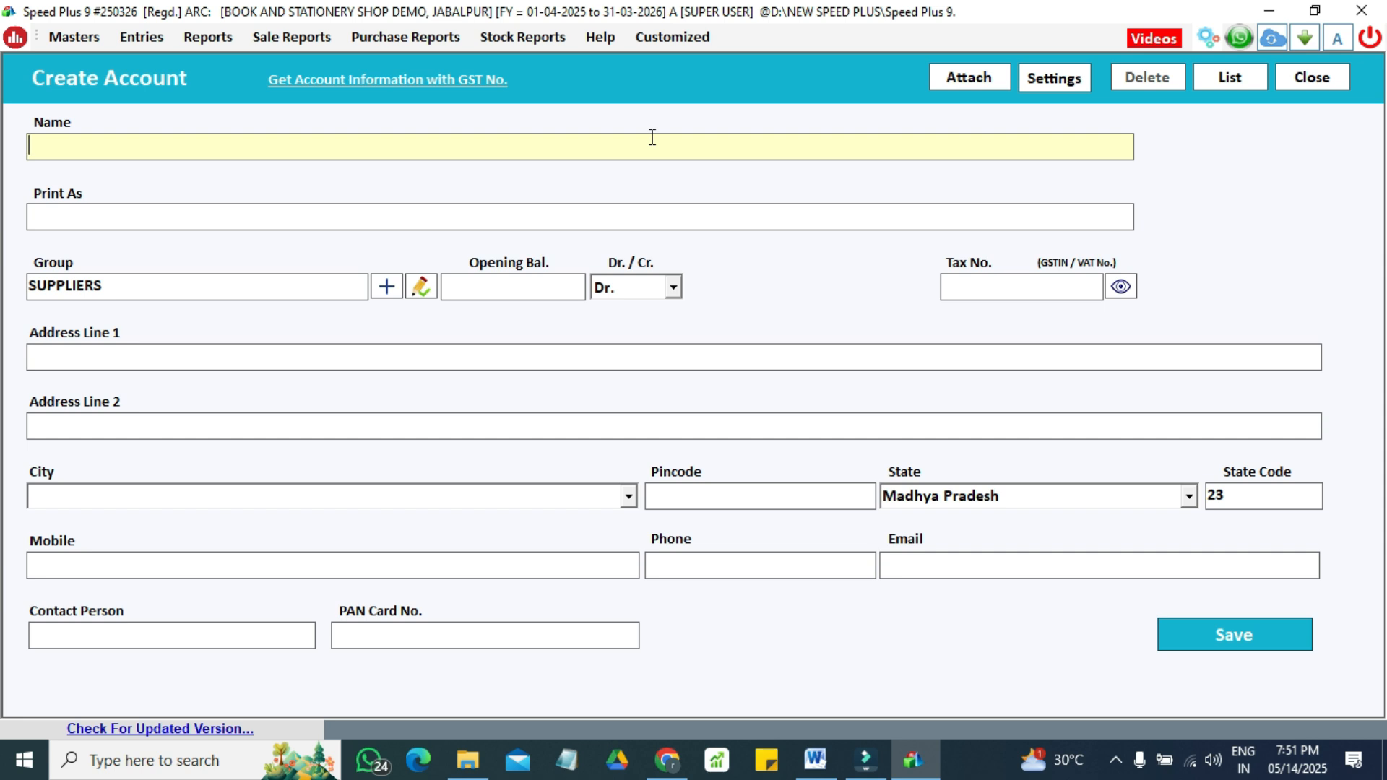
text(R  V DISTRIBUTOR)
key(Return)
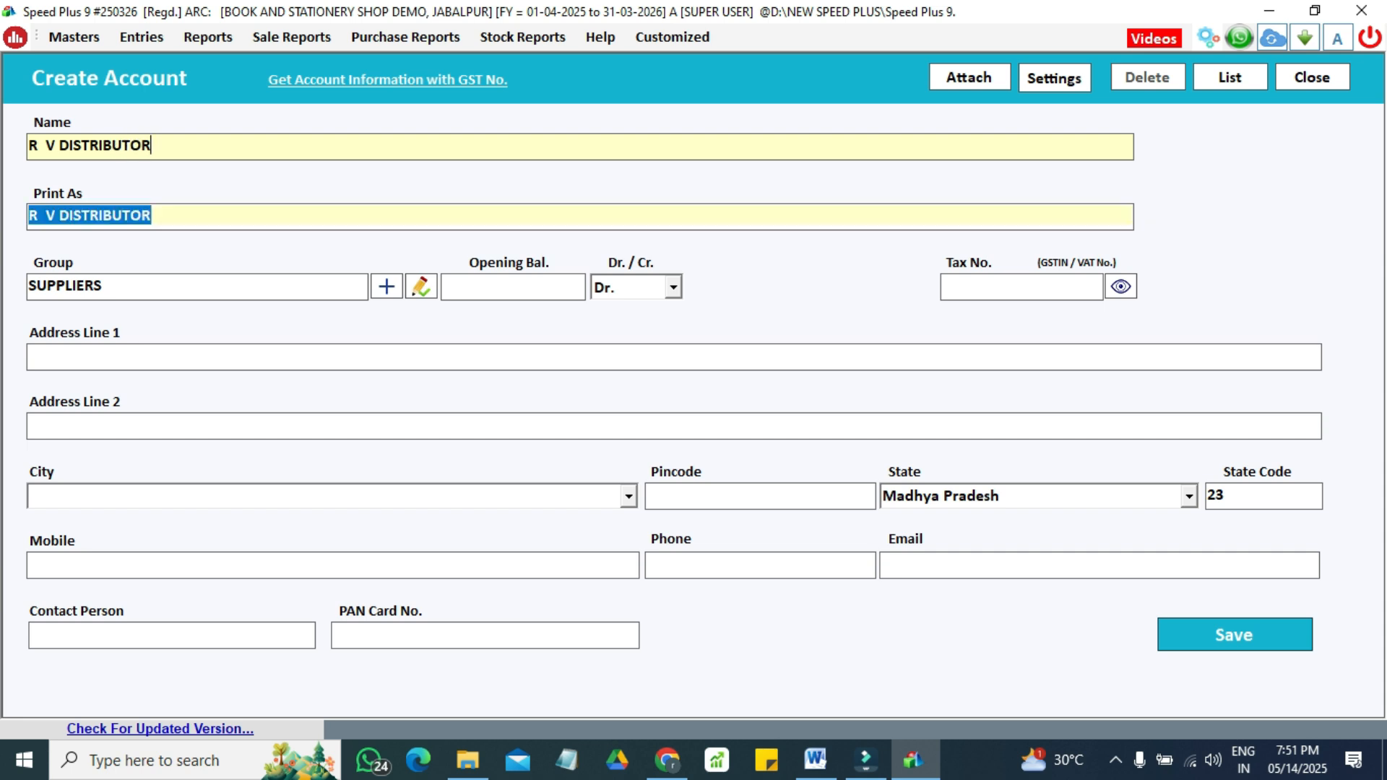
key(Return)
key(Return)
key(Return)
key(Return)
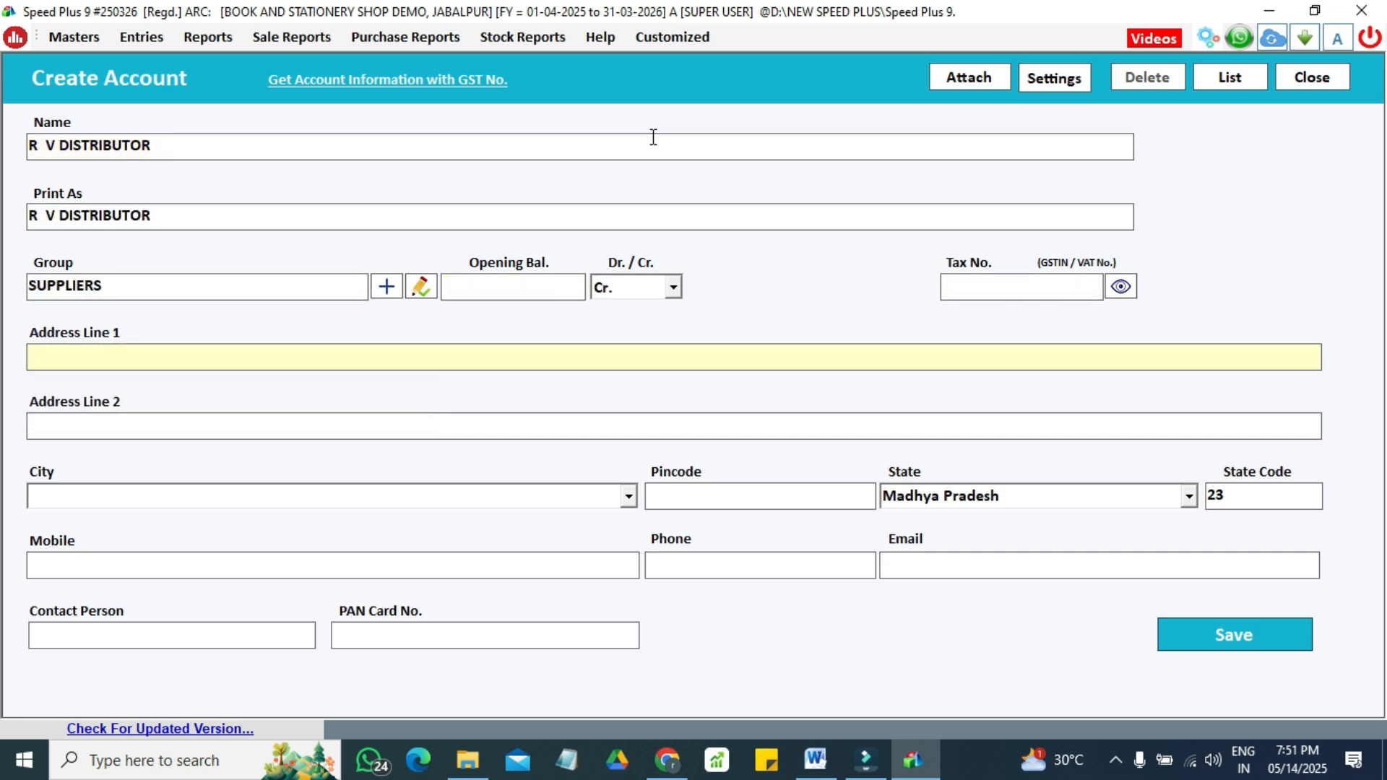
click(1192, 641)
click(1193, 641)
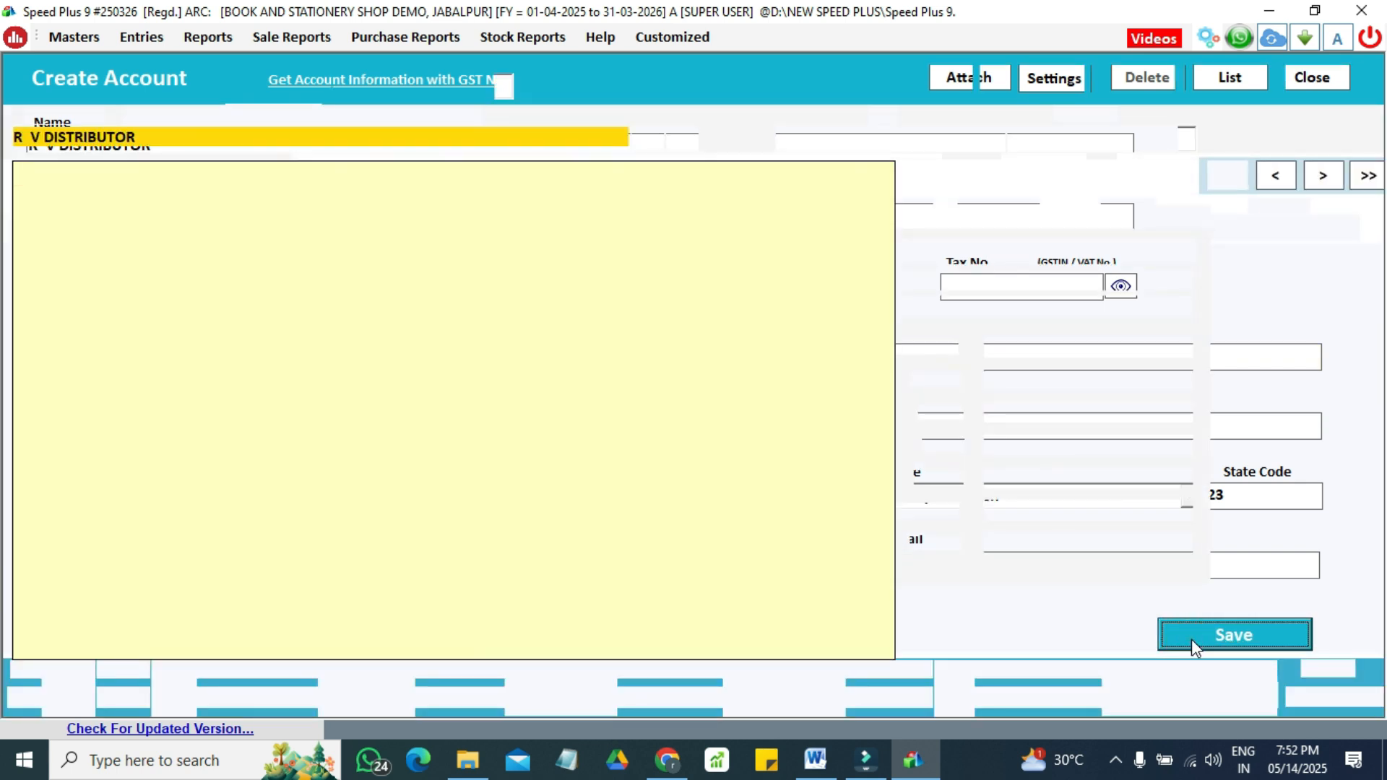
Step: Use R V DISTRIBUTOR as the purchase party with bill number 354234, leaving the date as on bill blank
key(Return)
text(354234)
key(Return)
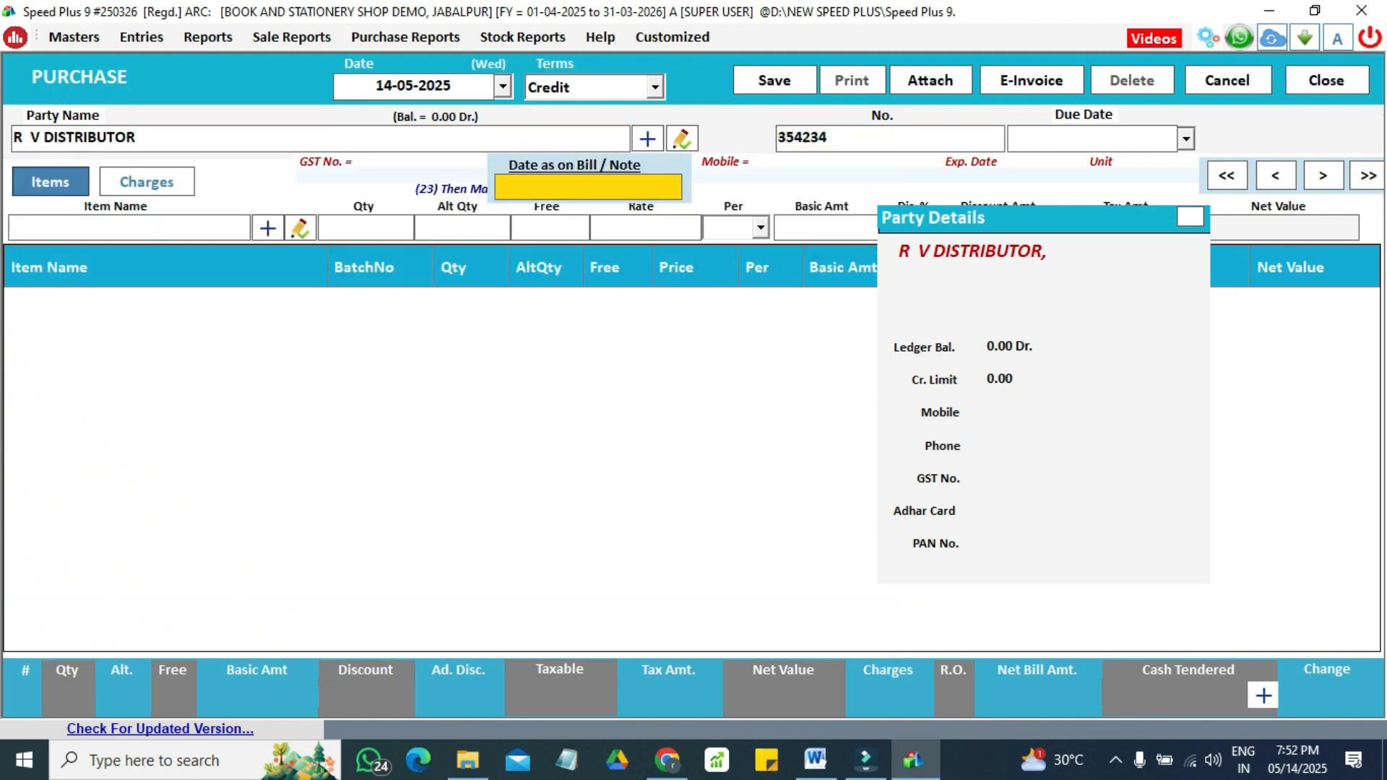
key(Return)
key(Return)
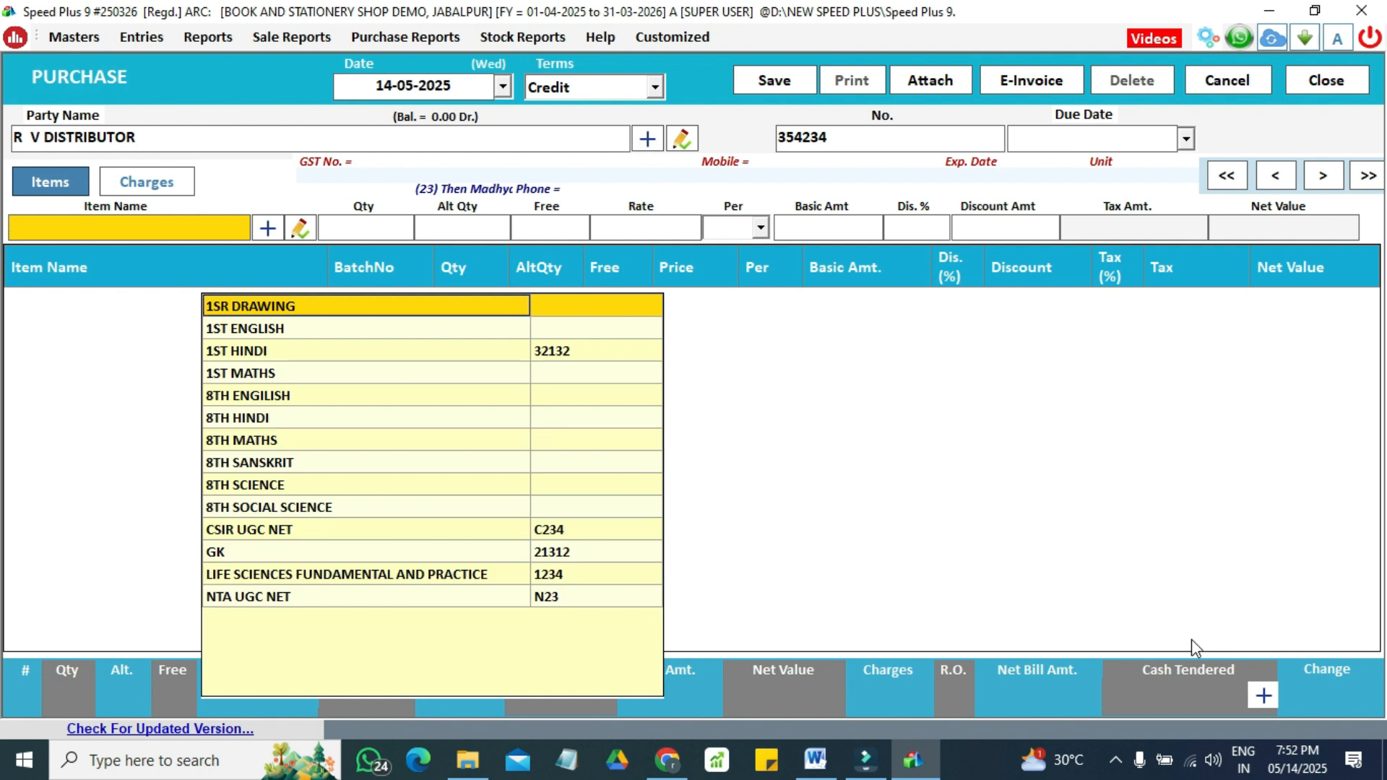
Step: Choose 8TH ENGILISH with its N.A. author batch as the purchase item
key(Return)
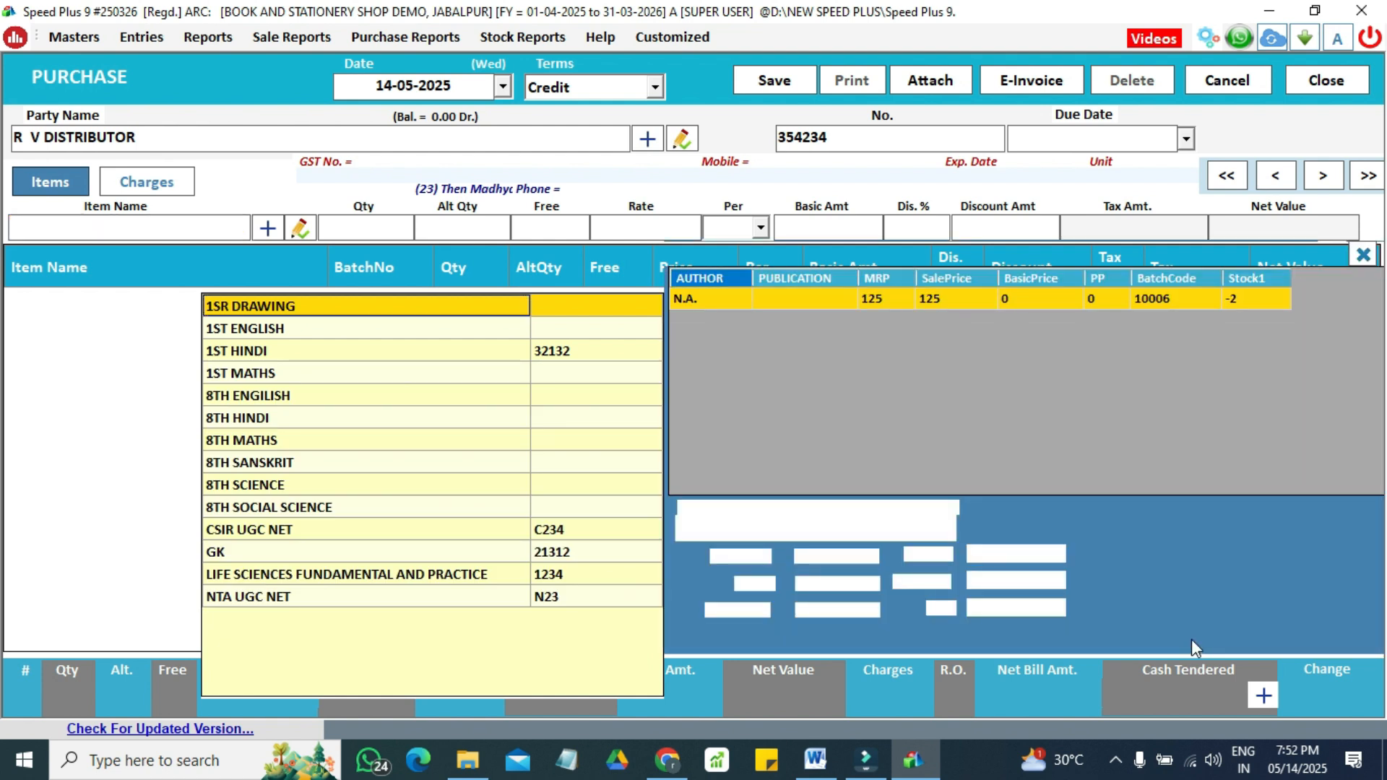
key(Down)
key(Down)
key(Down)
key(Down)
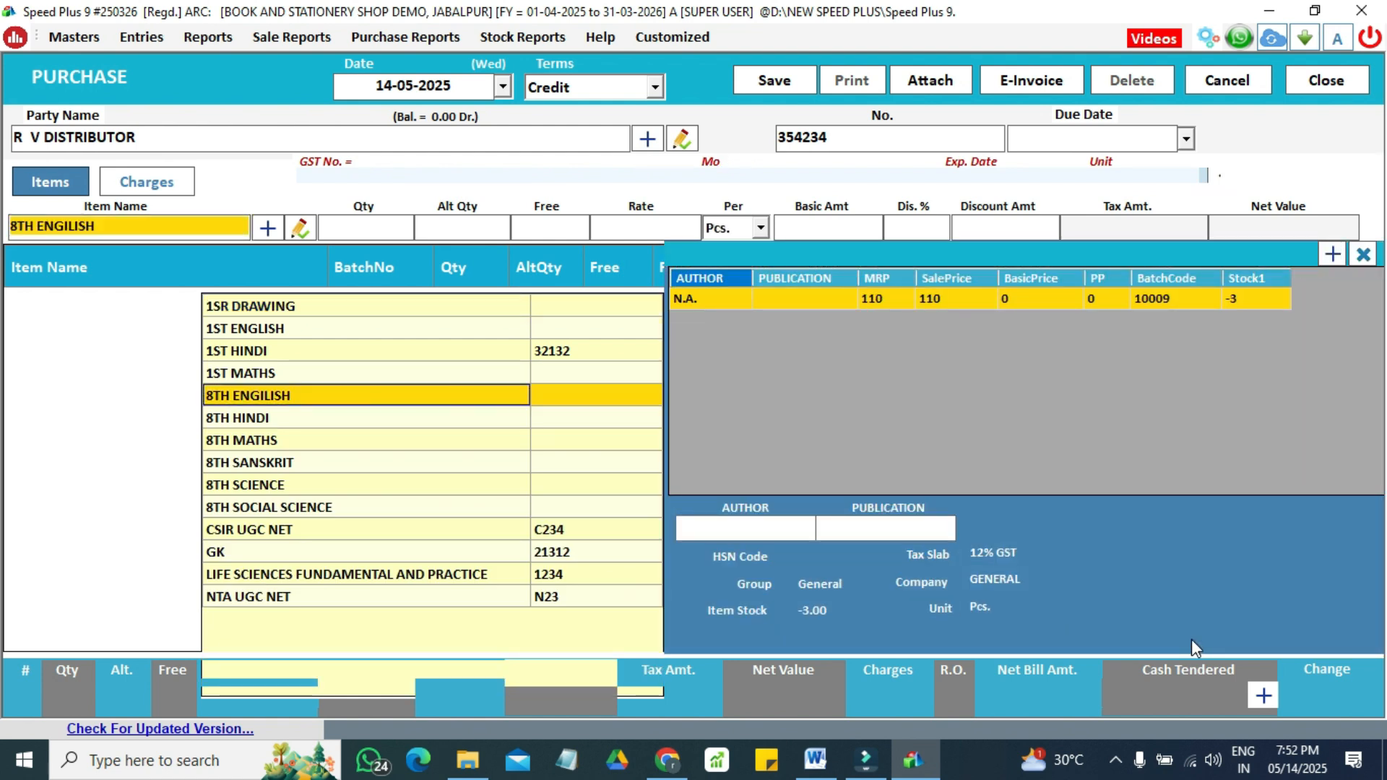
key(Return)
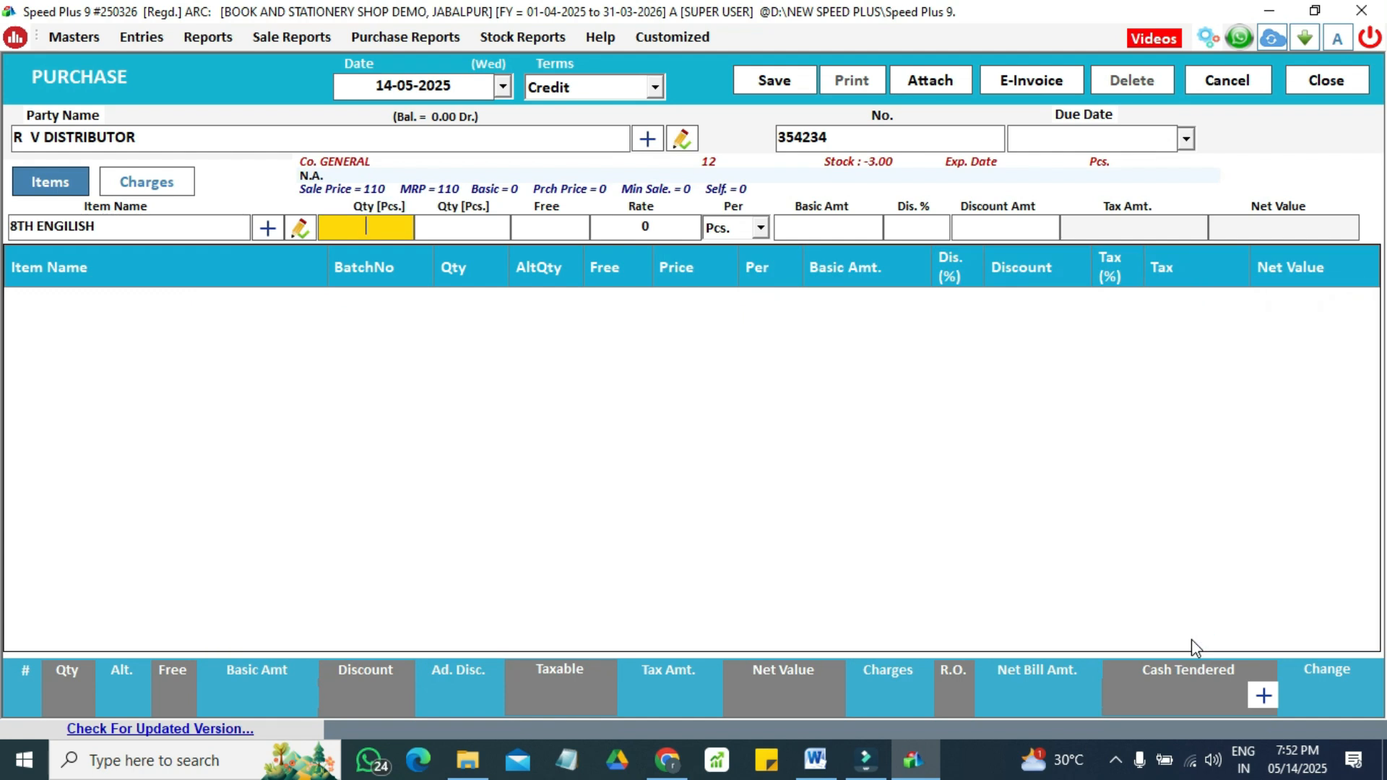
Step: Add 8TH ENGILISH to the purchase bill with quantity 12 and rate 130 per piece, leaving free quantity and discount blank
text(12)
key(Return)
key(Return)
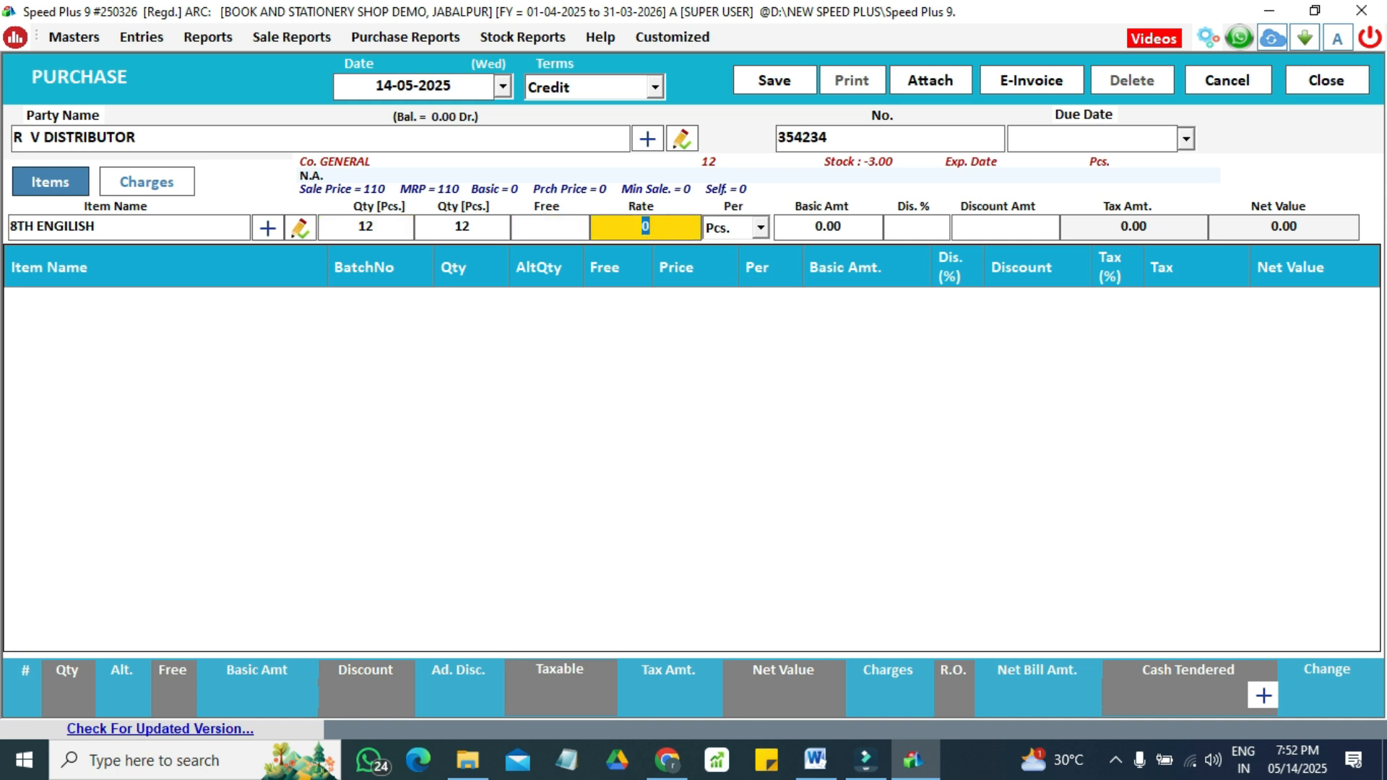
text(130)
key(Return)
key(Return)
key(Return)
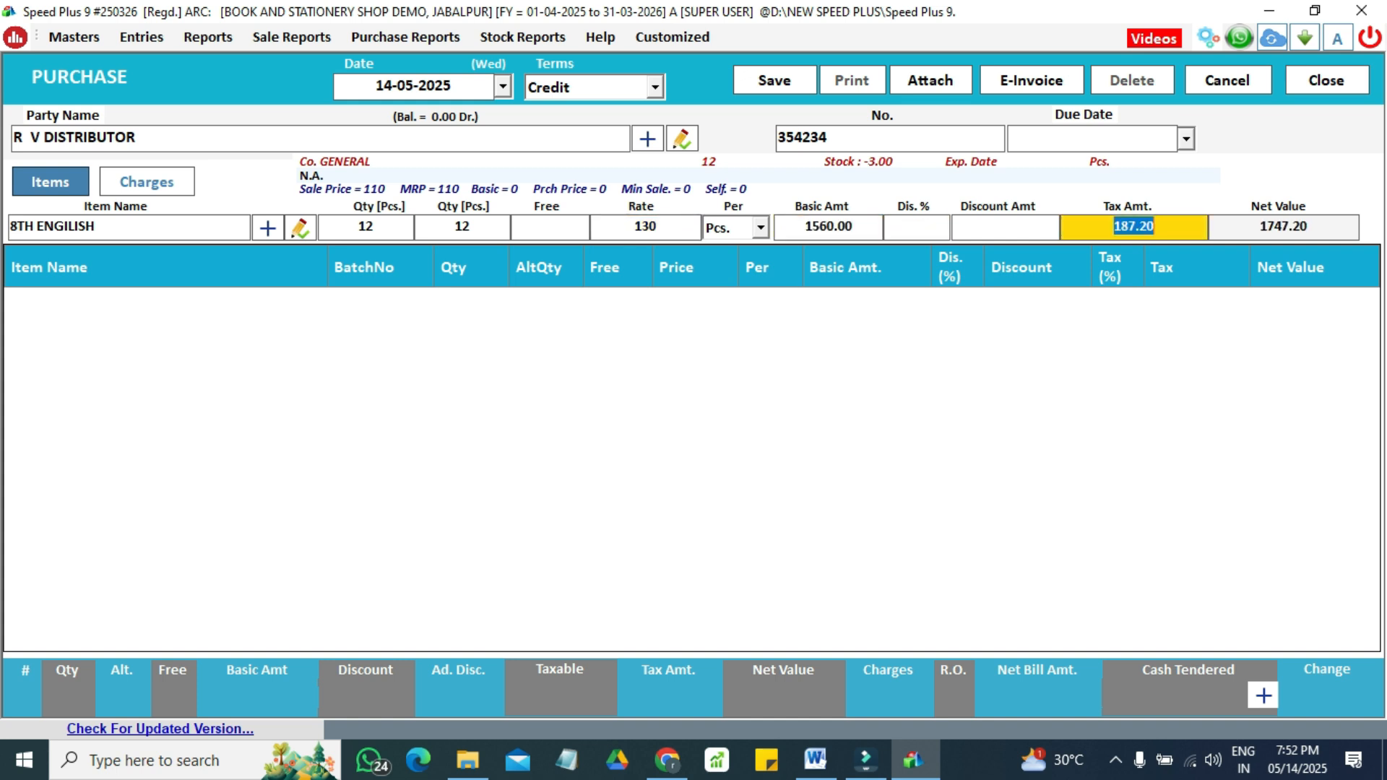
key(Return)
key(Return)
key(Return)
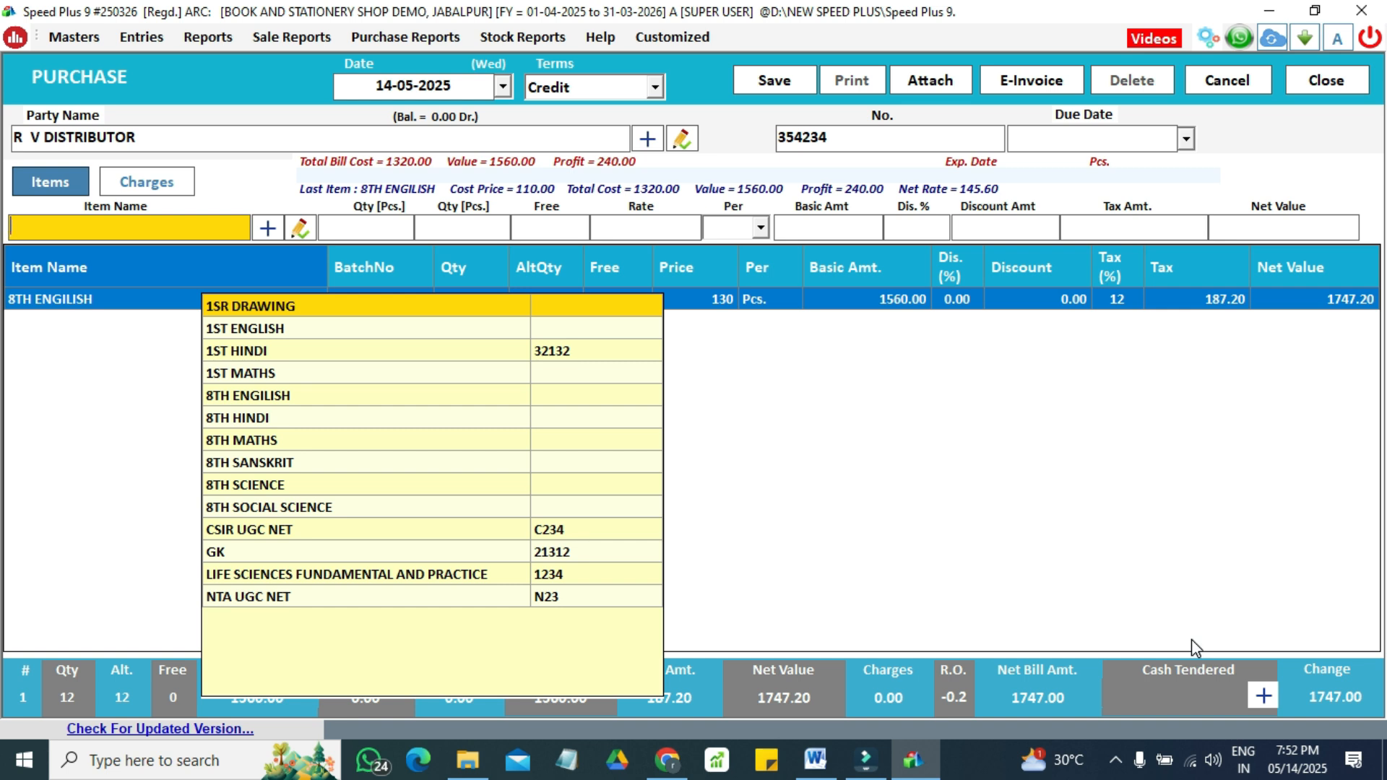
Step: Save the purchase entry, close the purchase form and refresh the dashboard figures
click(779, 84)
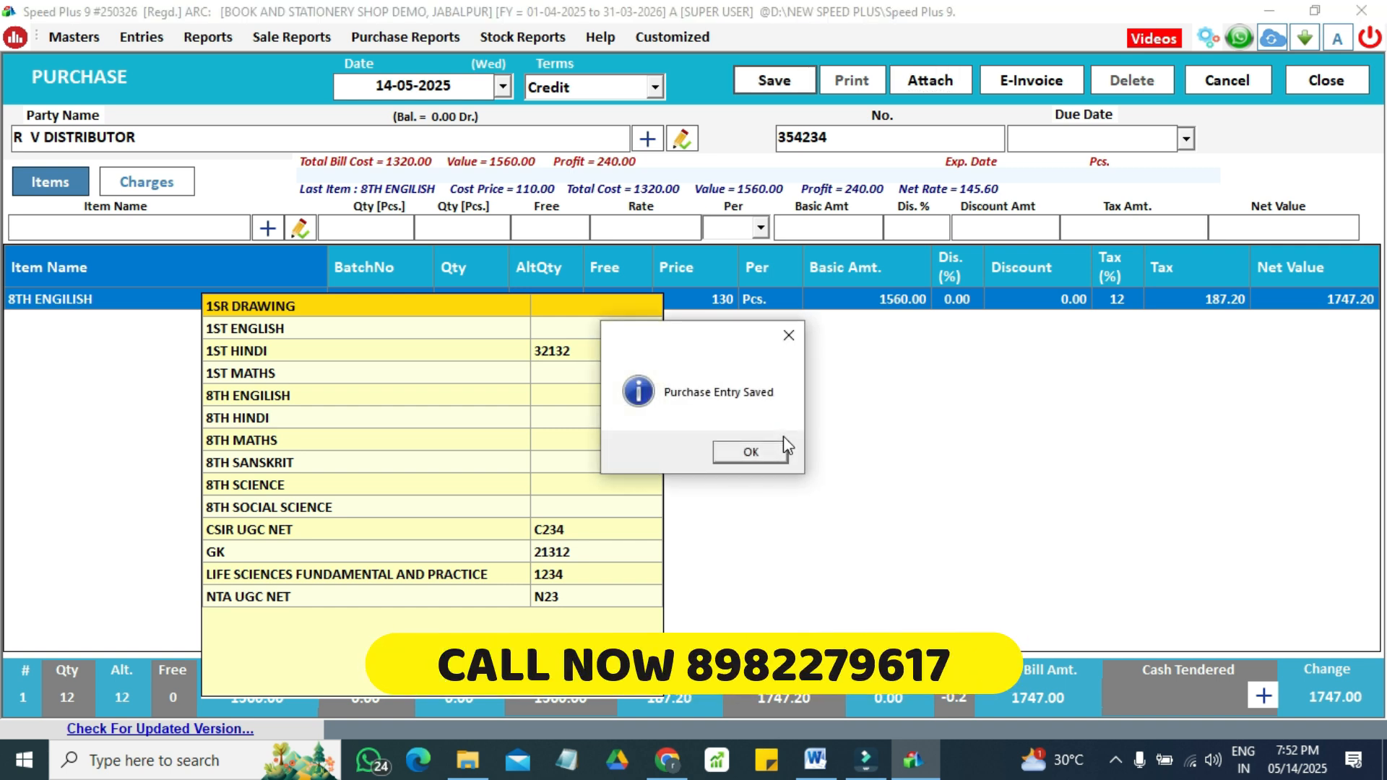
click(774, 457)
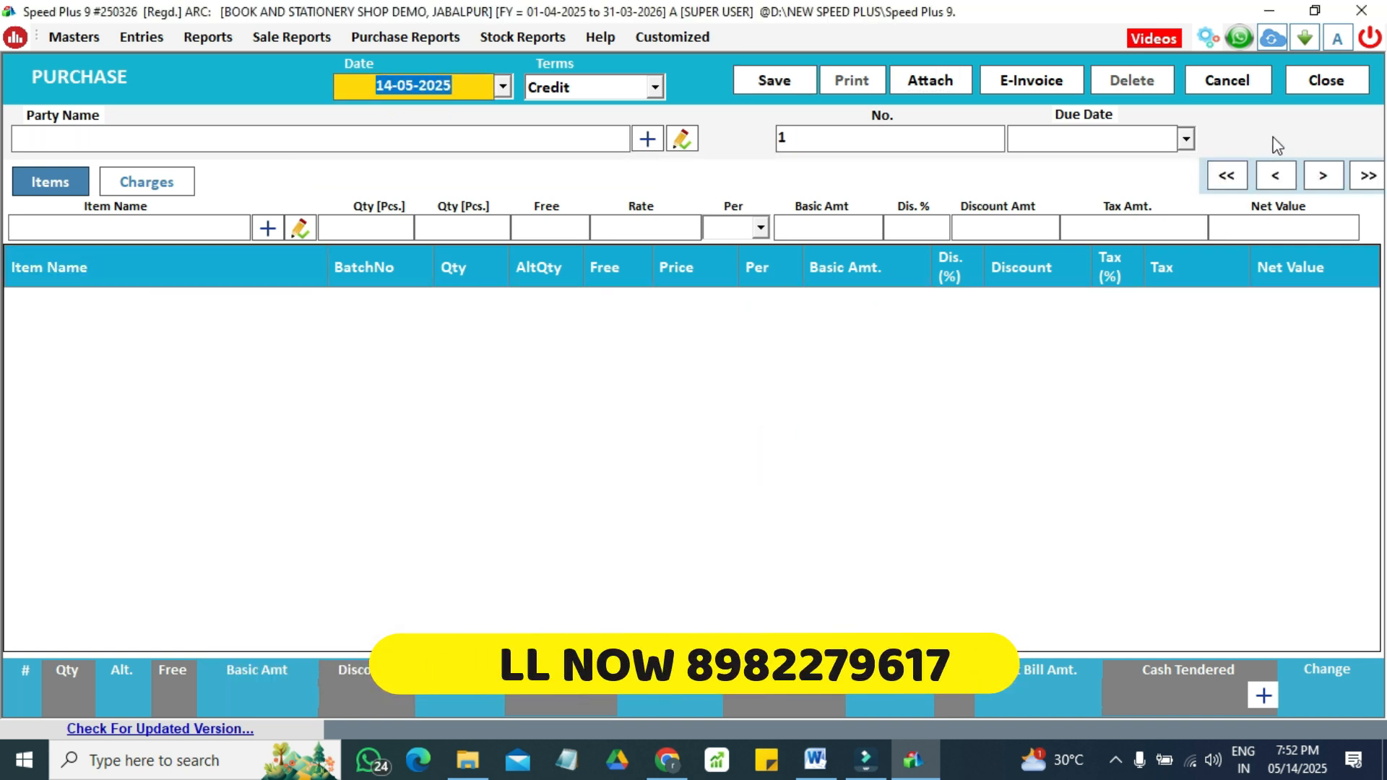
click(1321, 88)
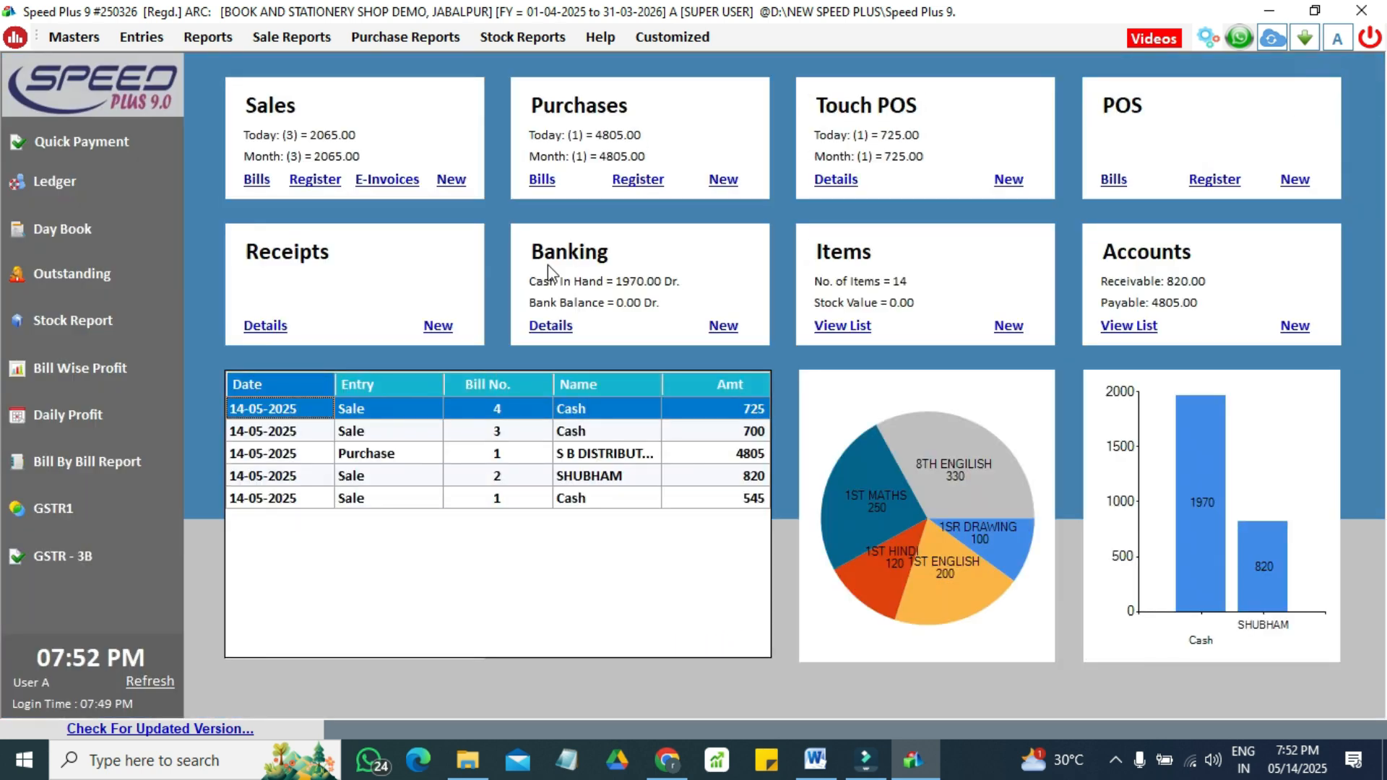
click(160, 684)
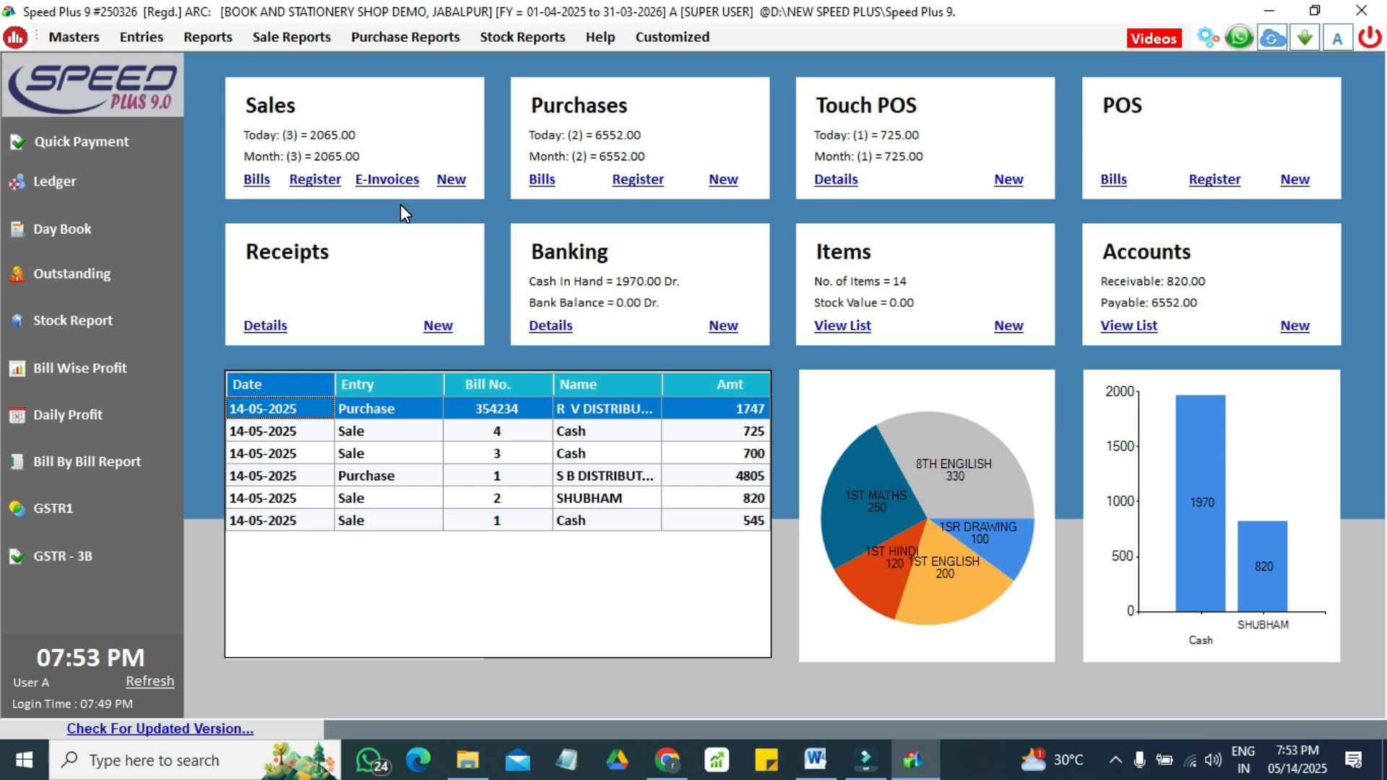
Step: Start a new sale entry dated 14-05-2025 with Cash terms and Cash as the party
click(452, 188)
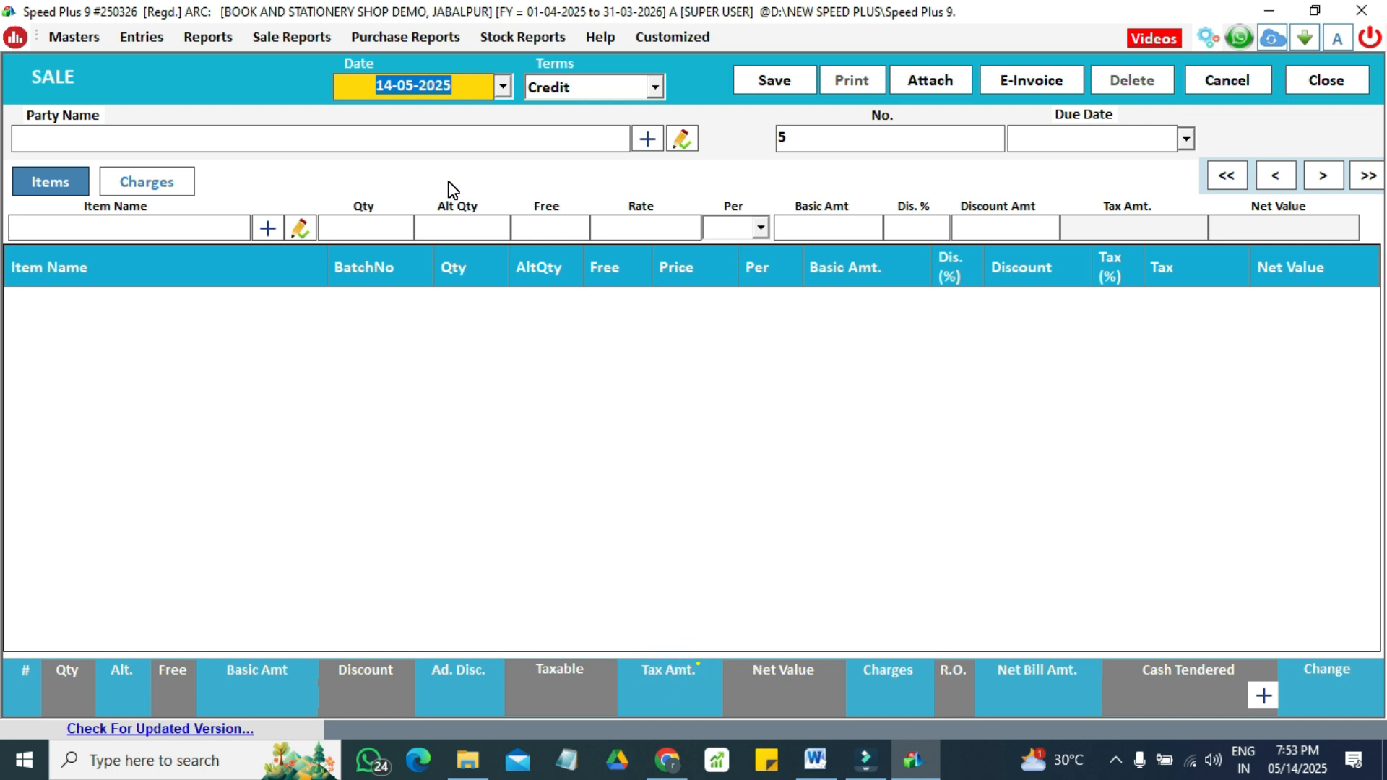
key(Return)
key(Up)
key(Return)
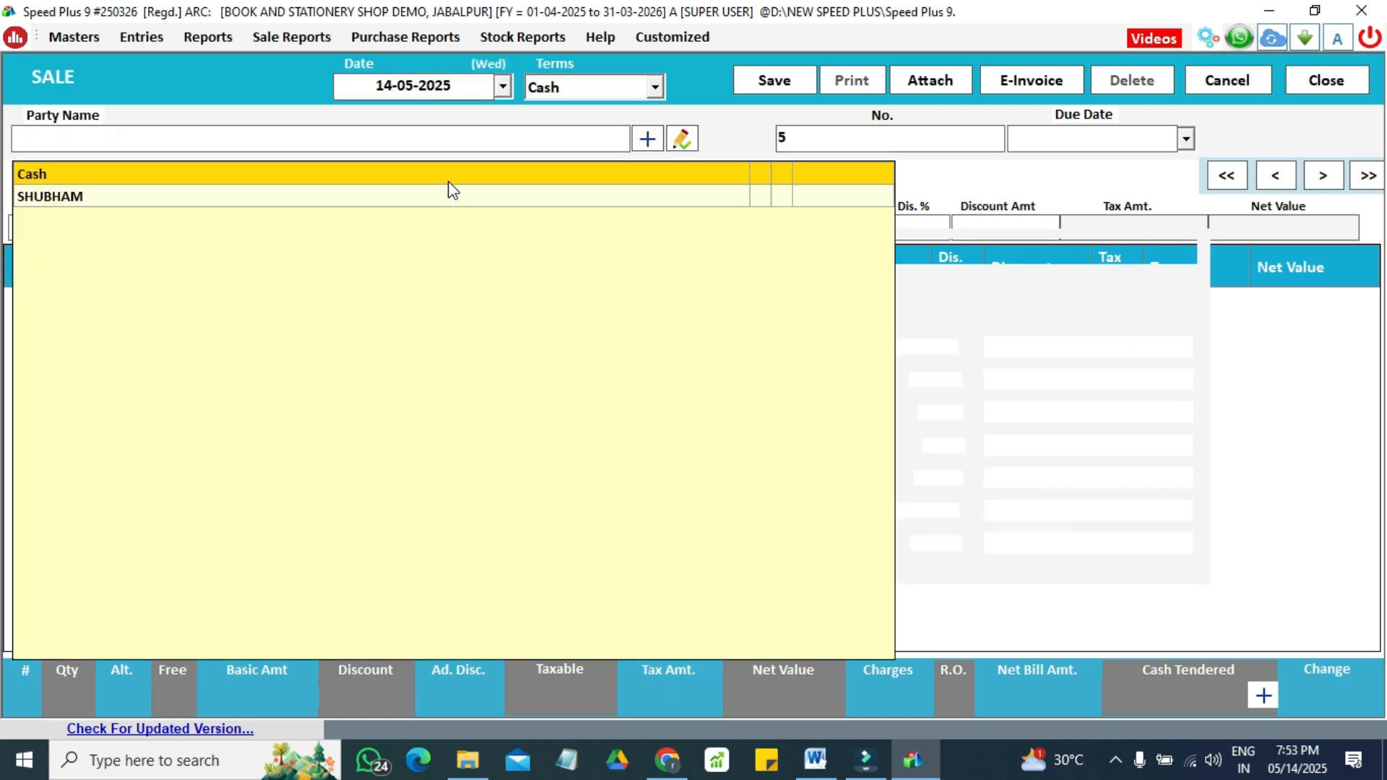
key(Return)
key(Return)
key(Return)
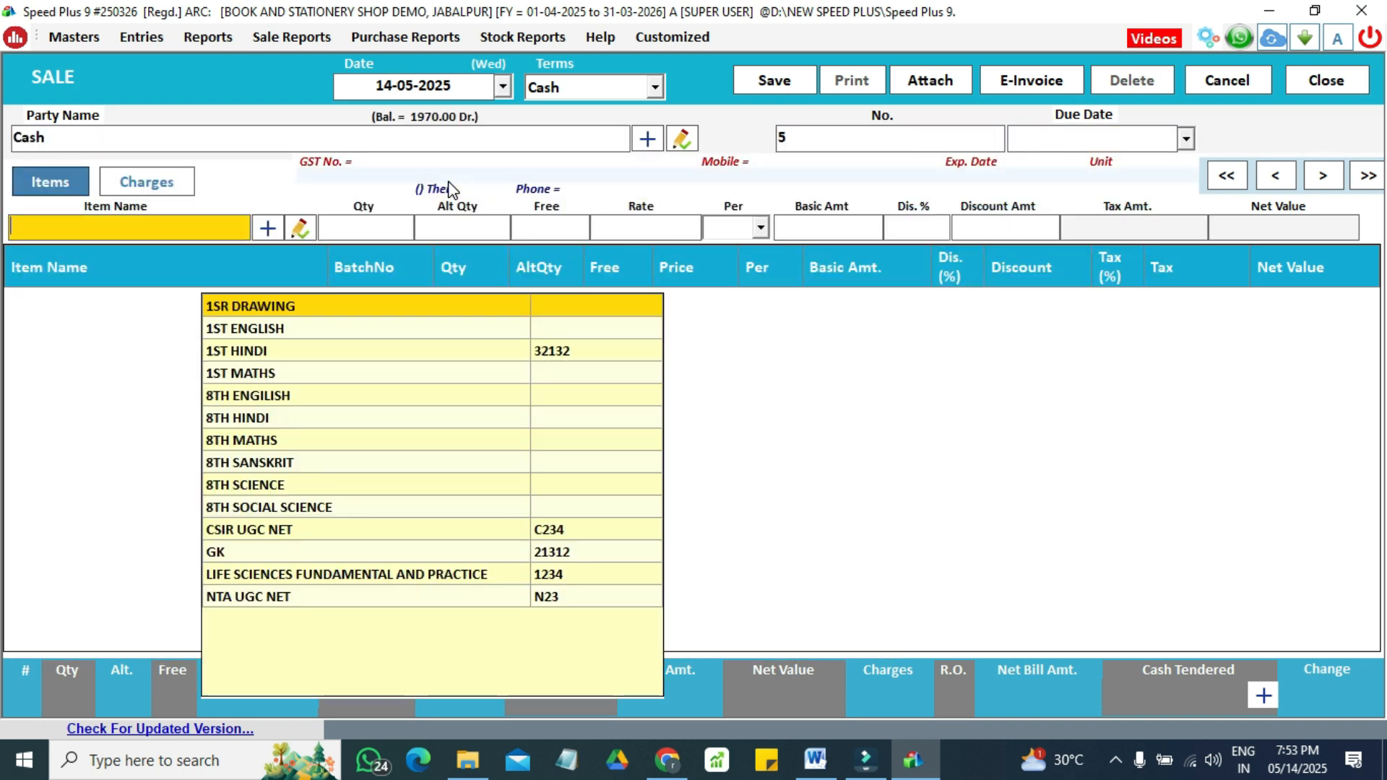
Step: Load the predefined 8TH book set into the sale bill
click(795, 136)
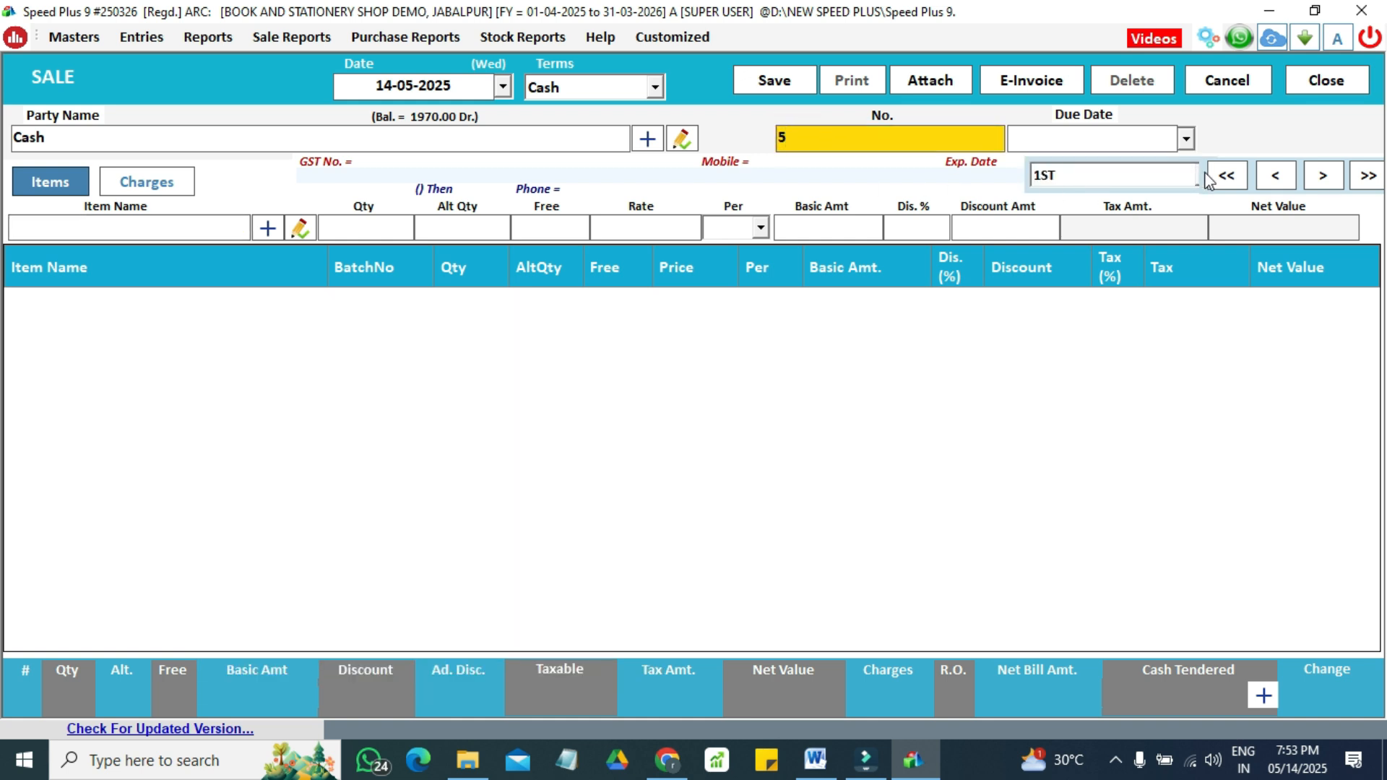
click(1176, 173)
click(1176, 175)
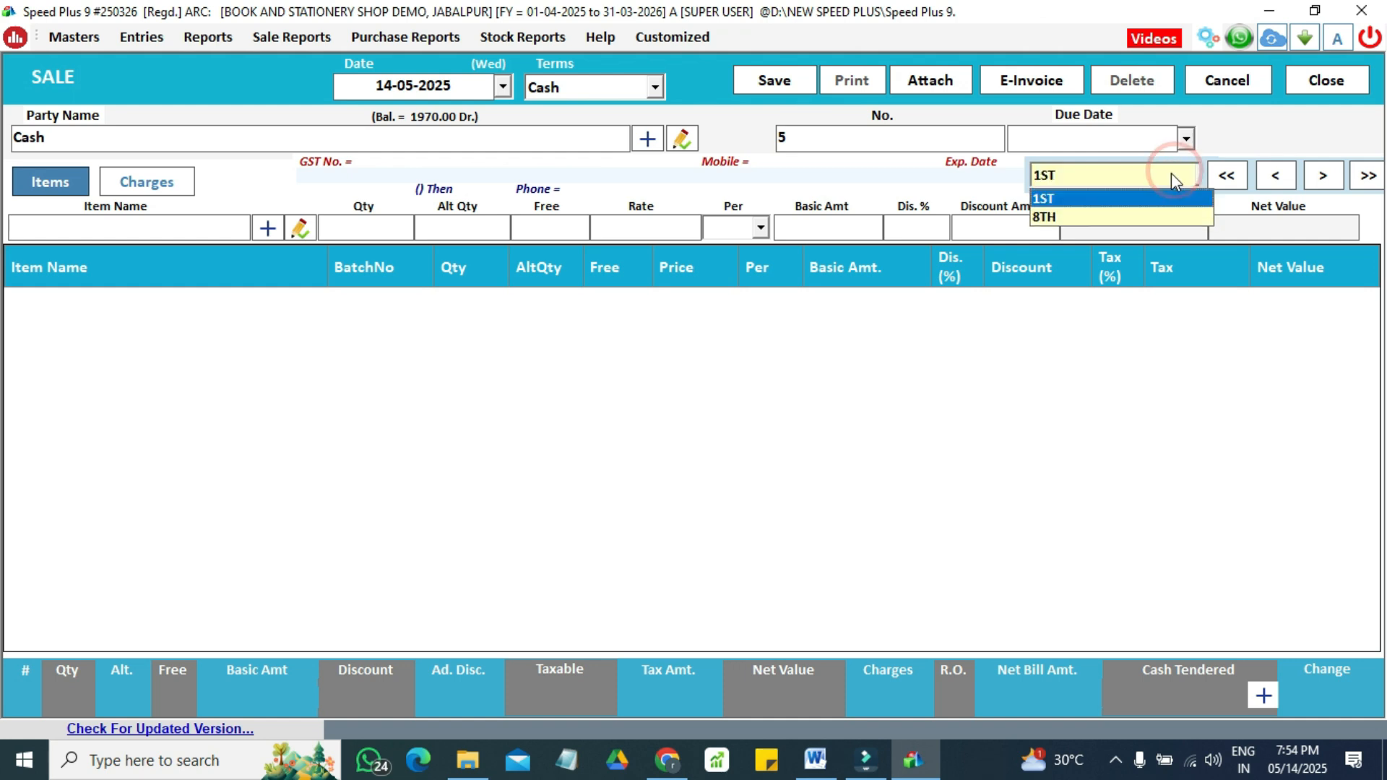
click(1120, 216)
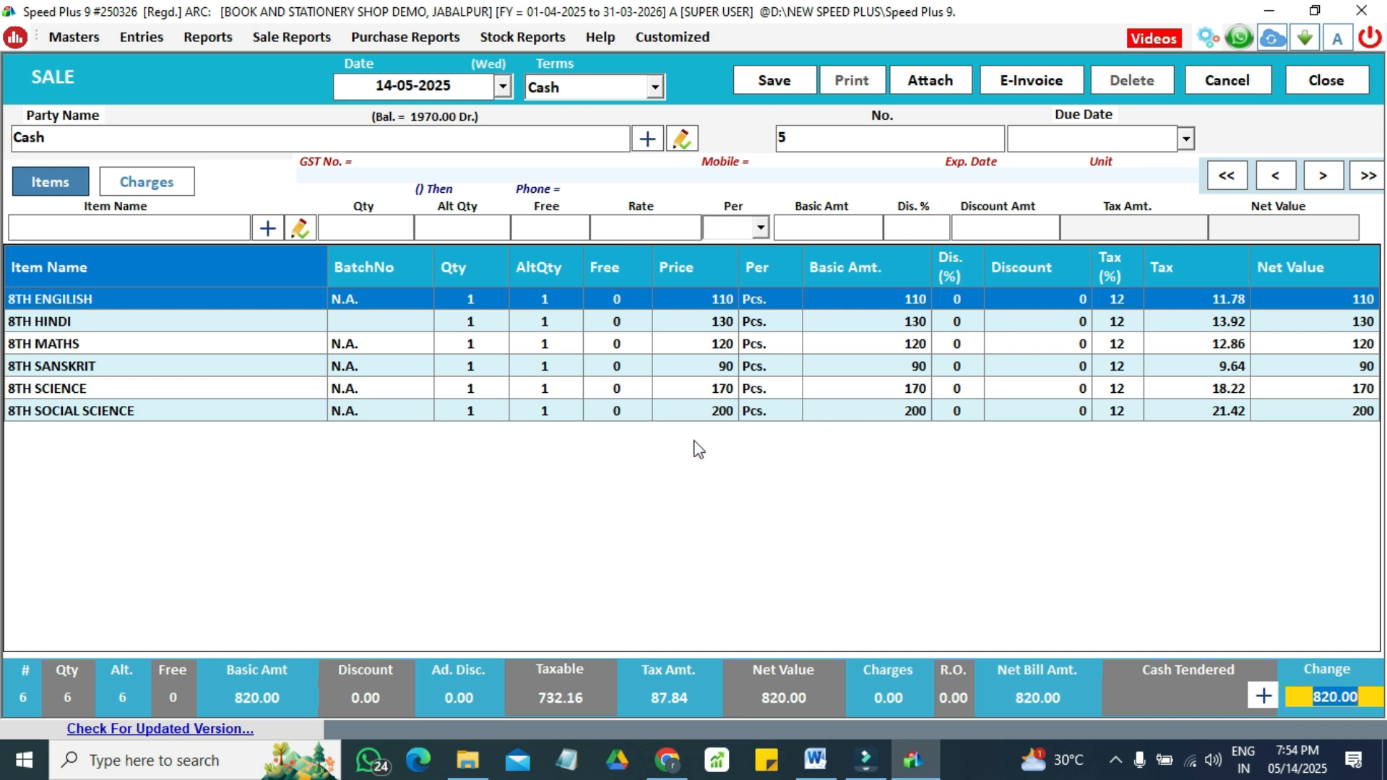
Step: Remove the 8TH SCIENCE line from the sale bill
click(609, 364)
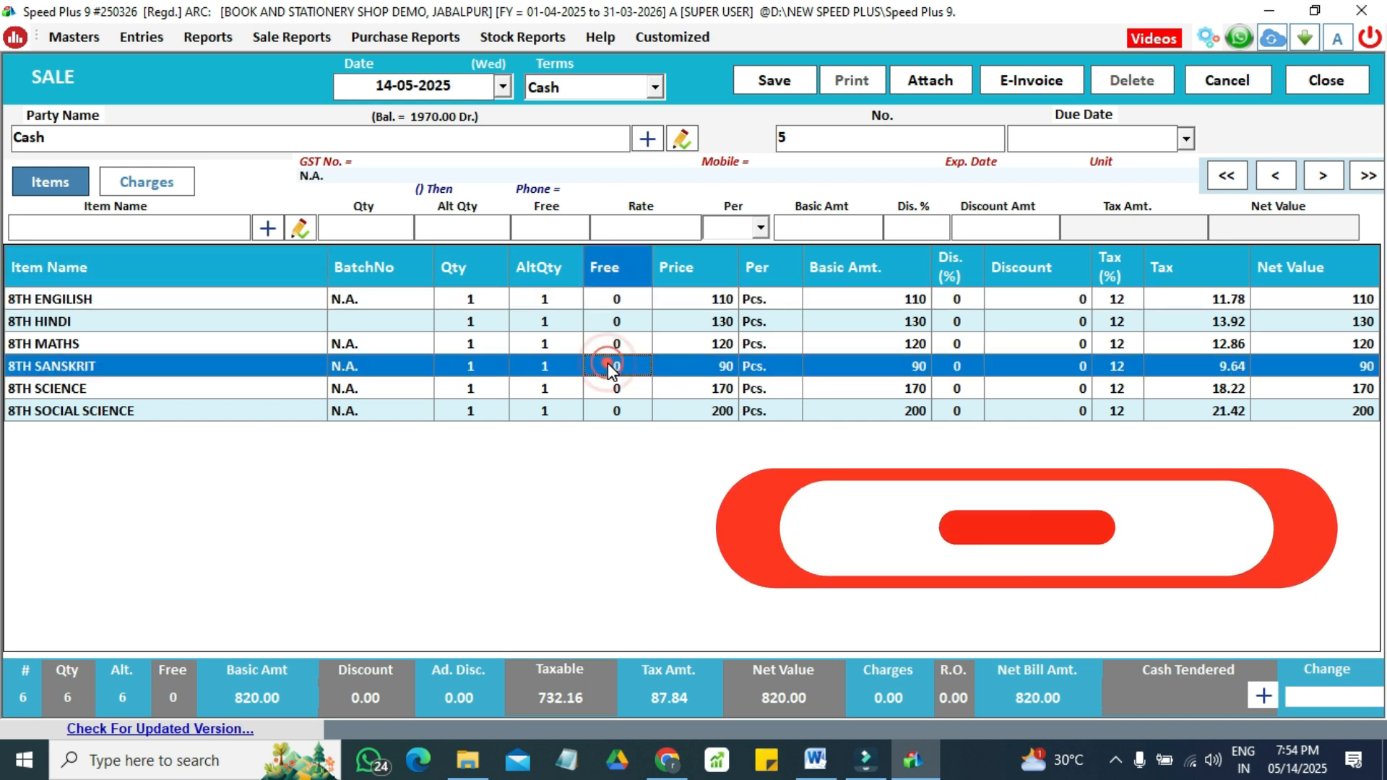
click(614, 388)
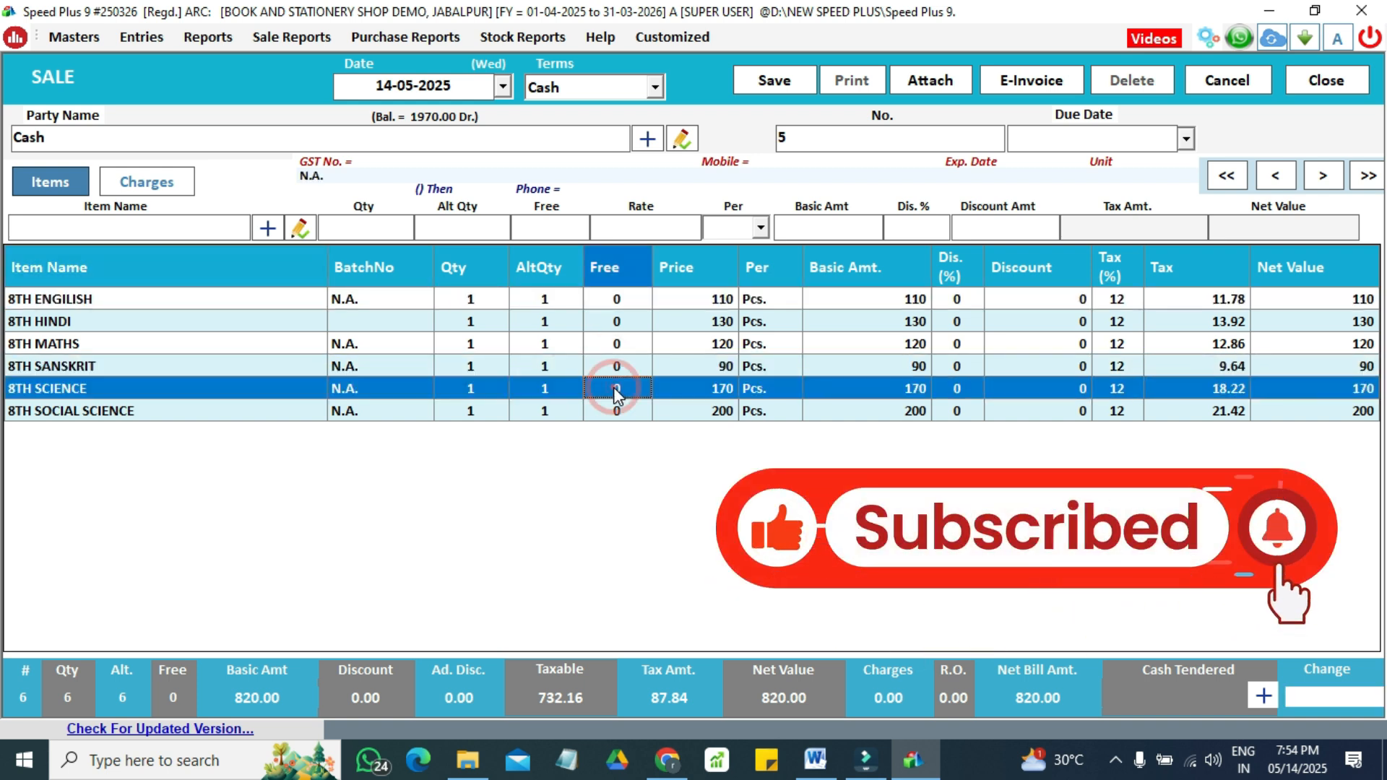
key(Delete)
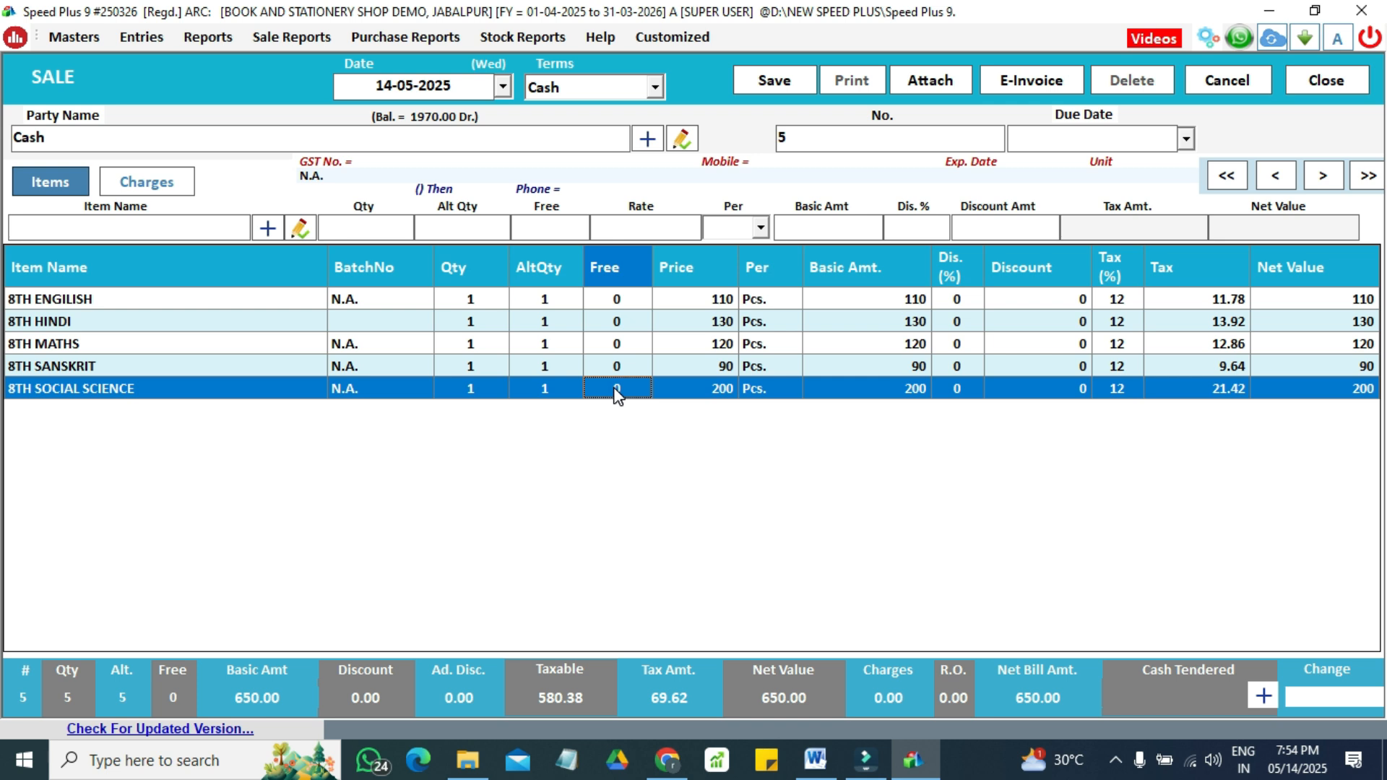
Step: Save the cash sale entry and close the sale form
click(771, 80)
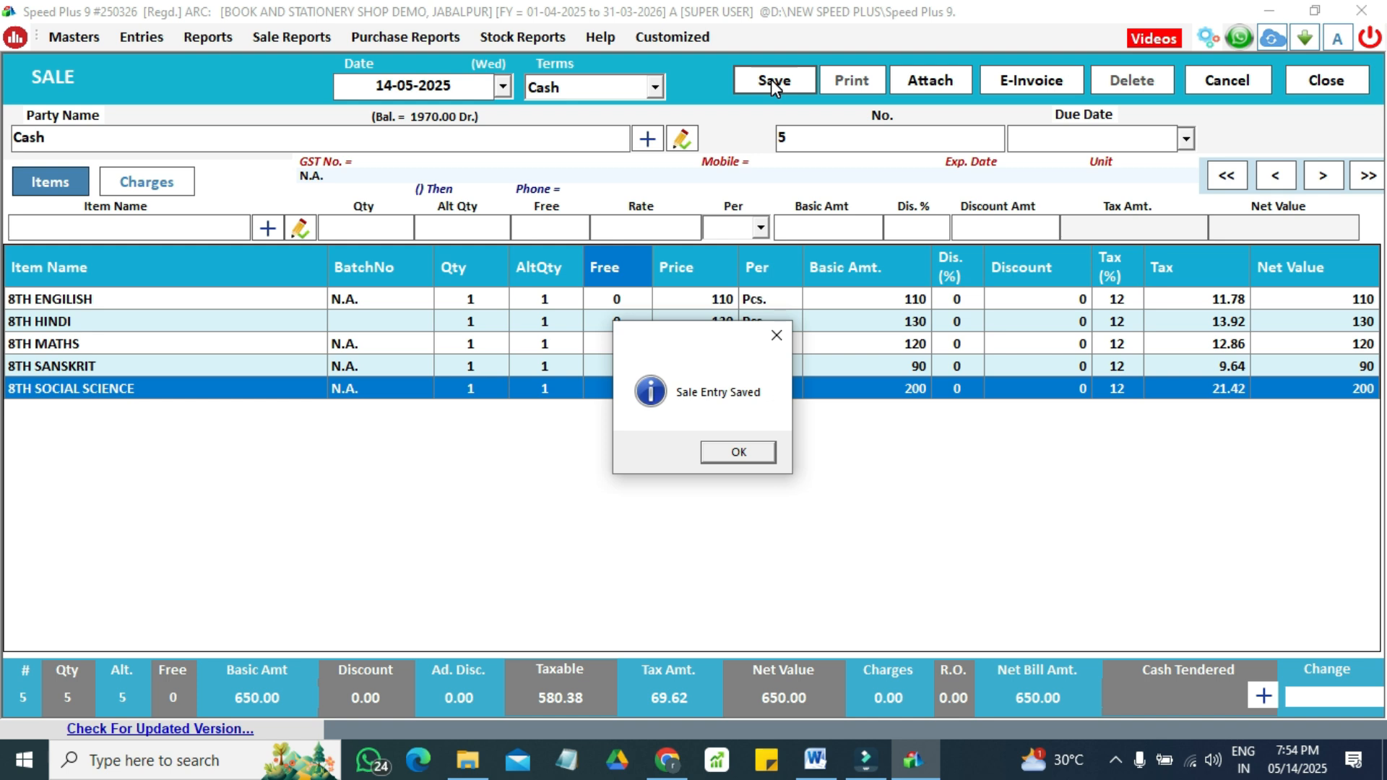
key(Return)
click(758, 452)
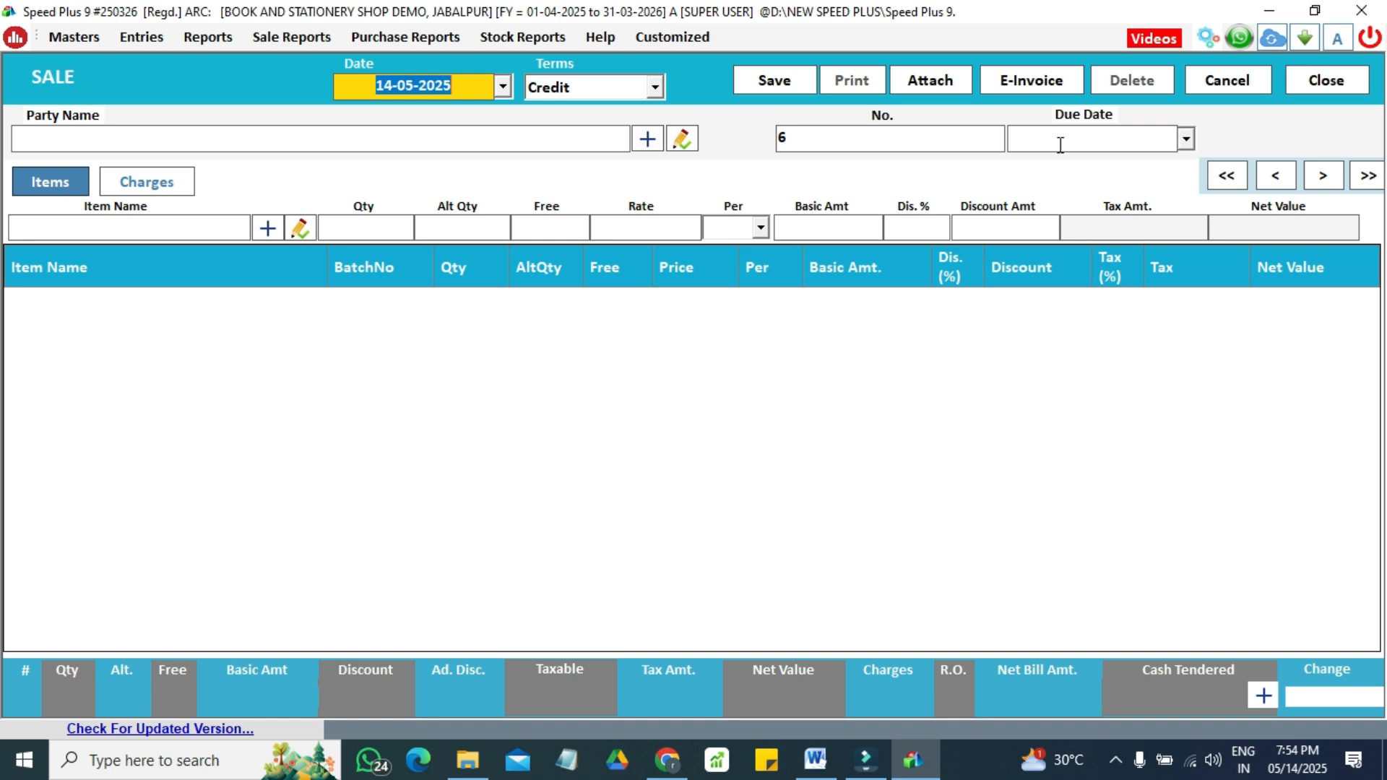
click(1307, 85)
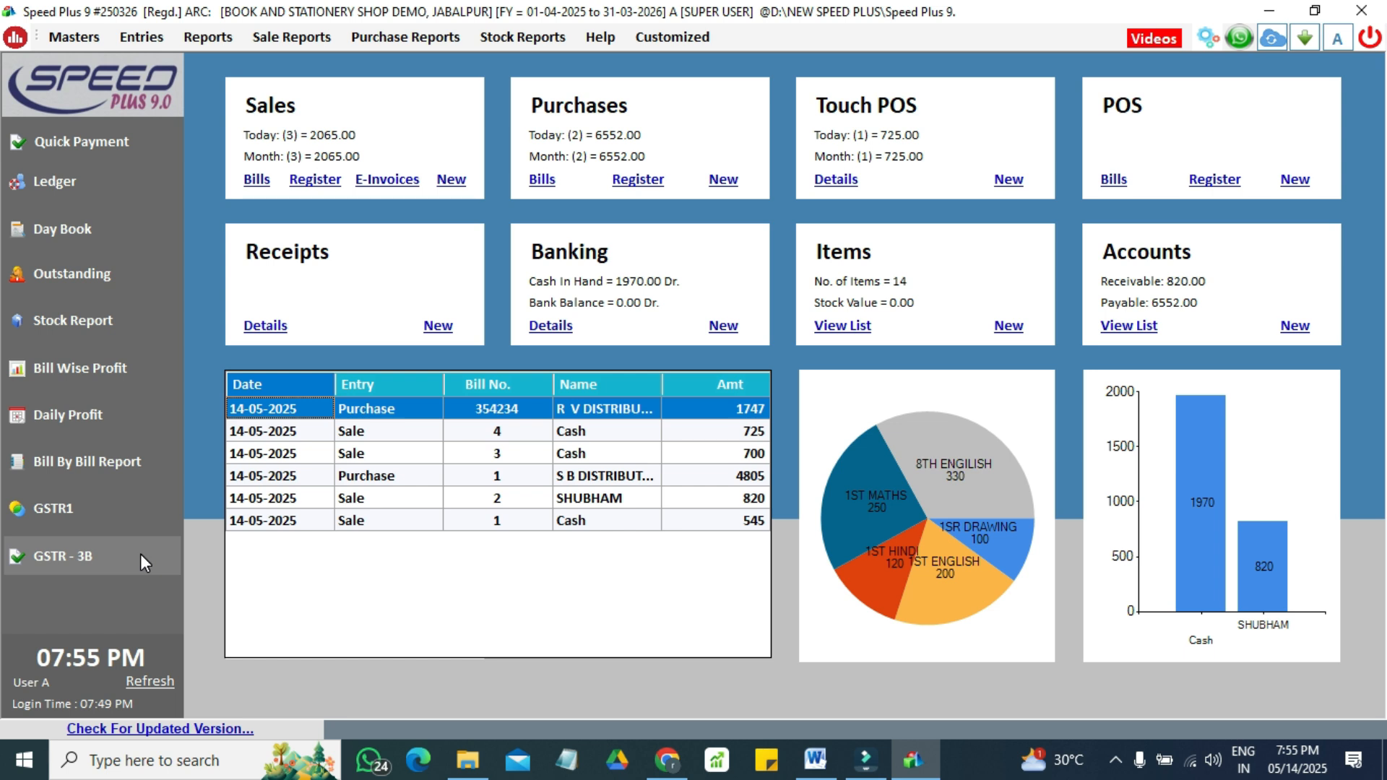
Step: View the outstanding report as on 14-05-2025 for receivable and payable accounts, and close it
click(112, 274)
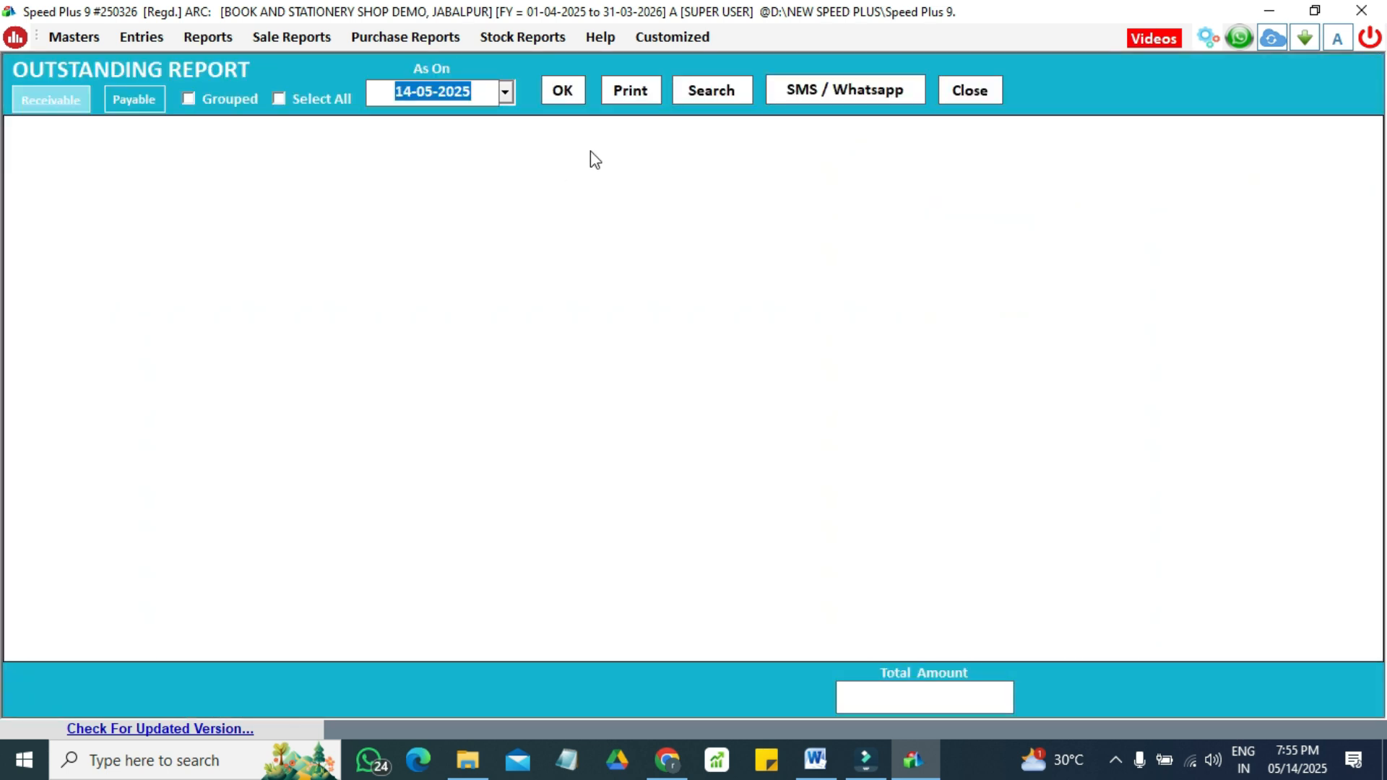
click(561, 99)
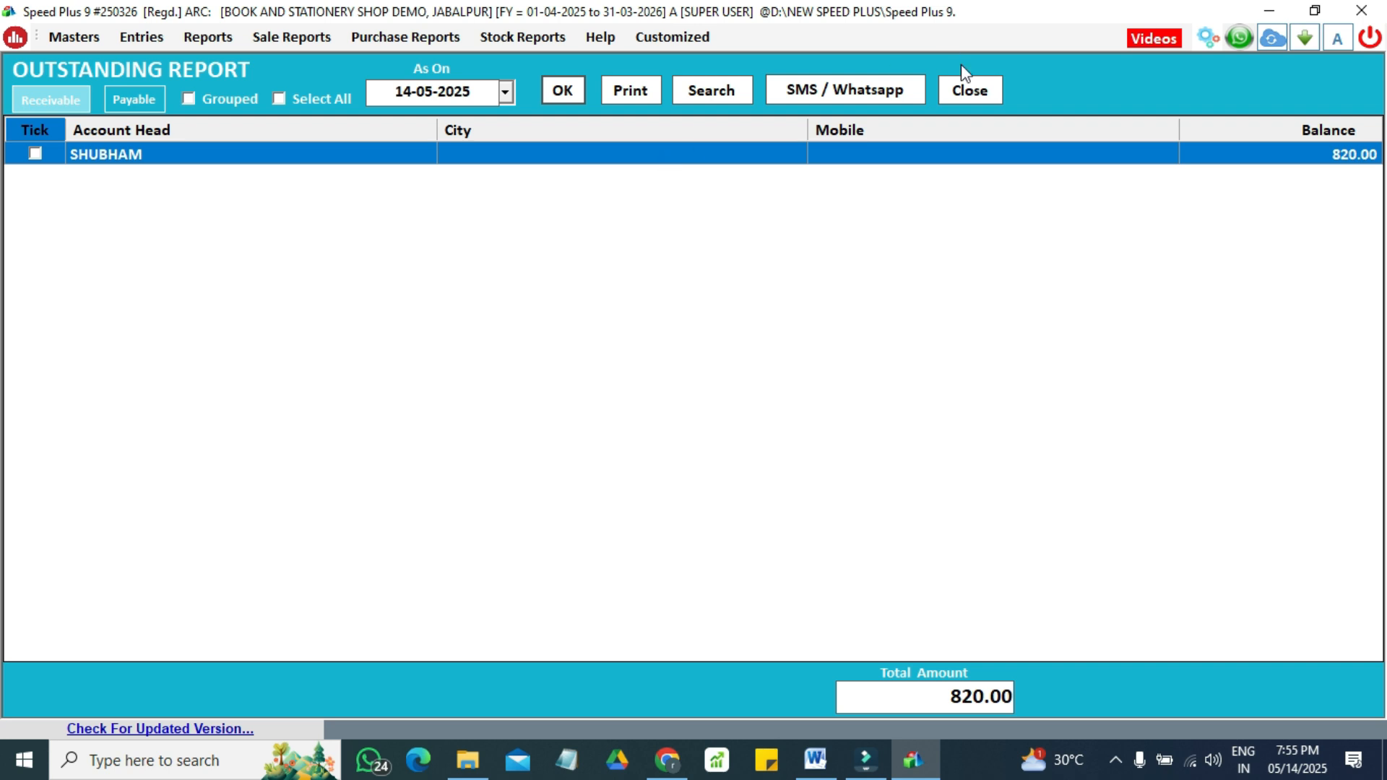
click(140, 101)
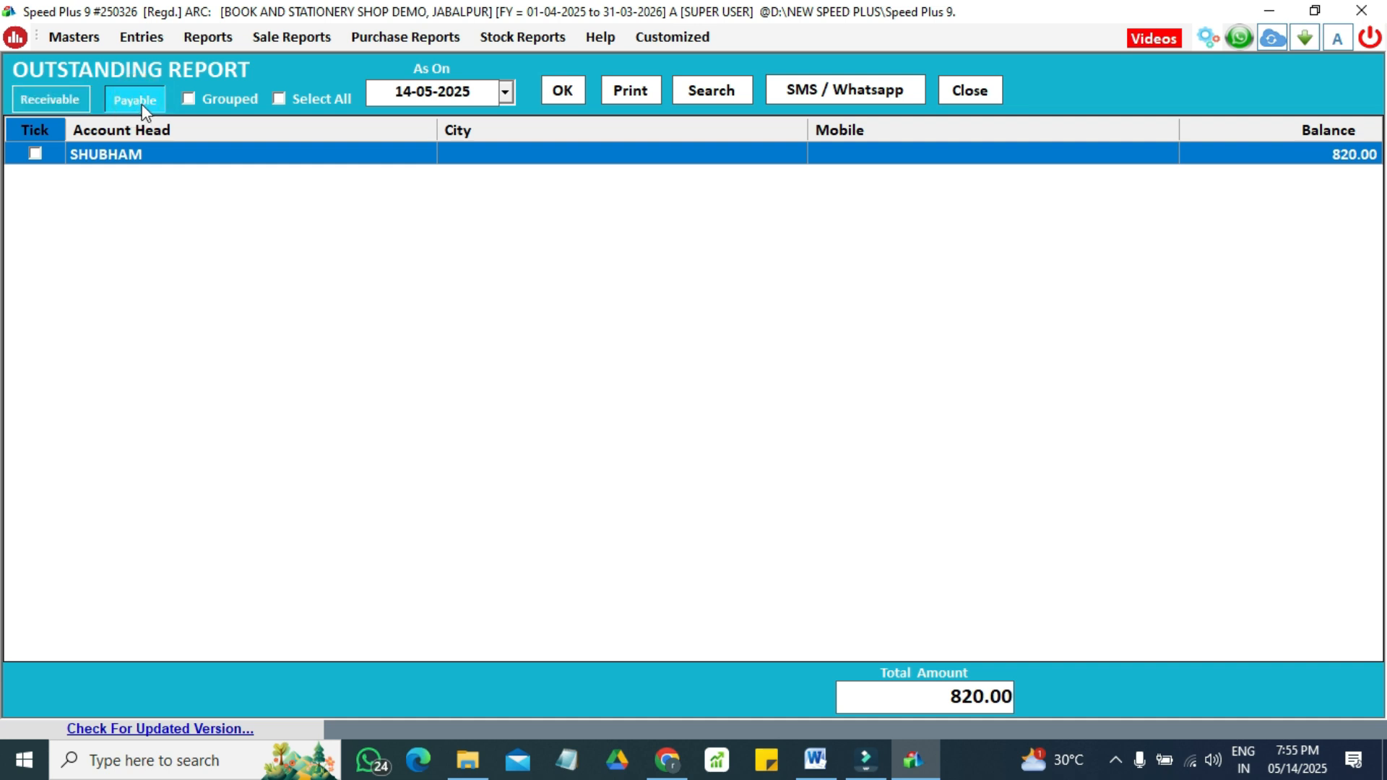
click(563, 92)
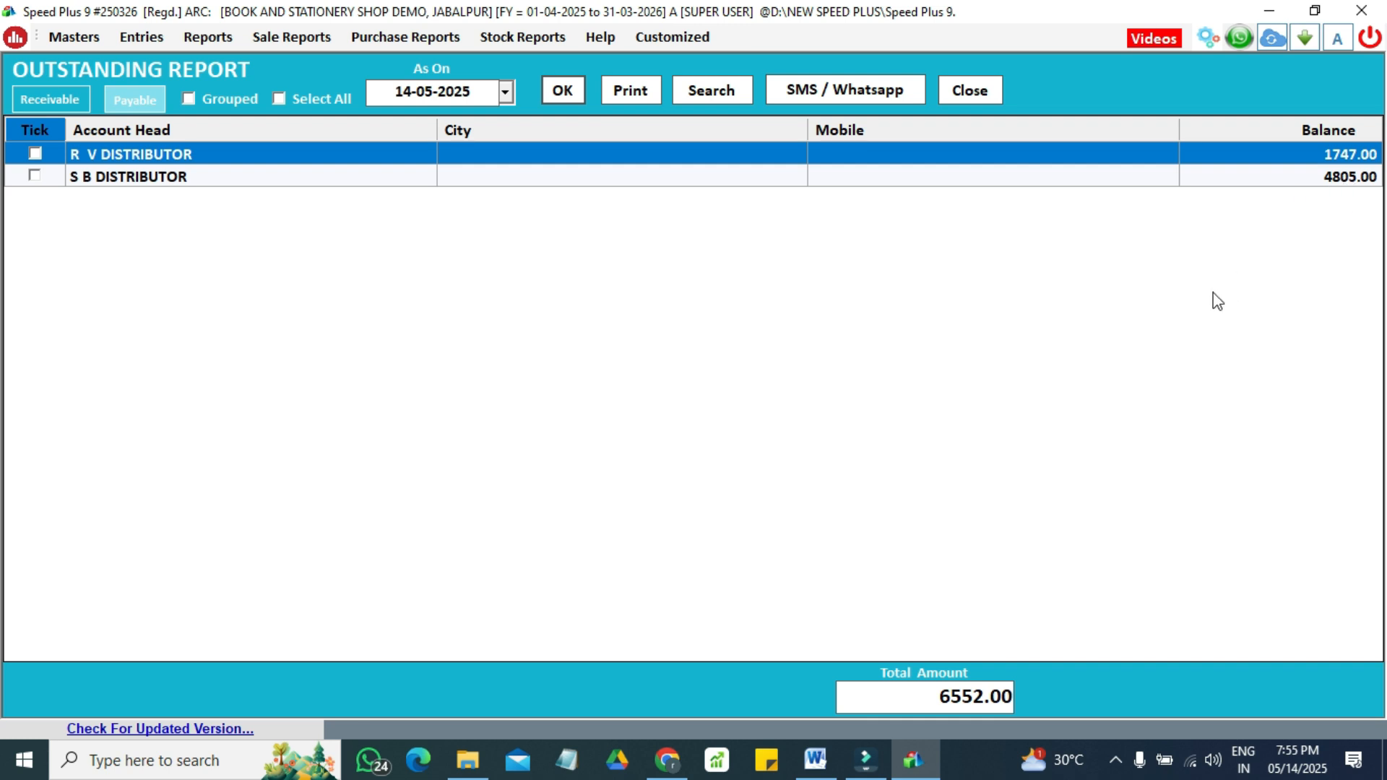
click(963, 92)
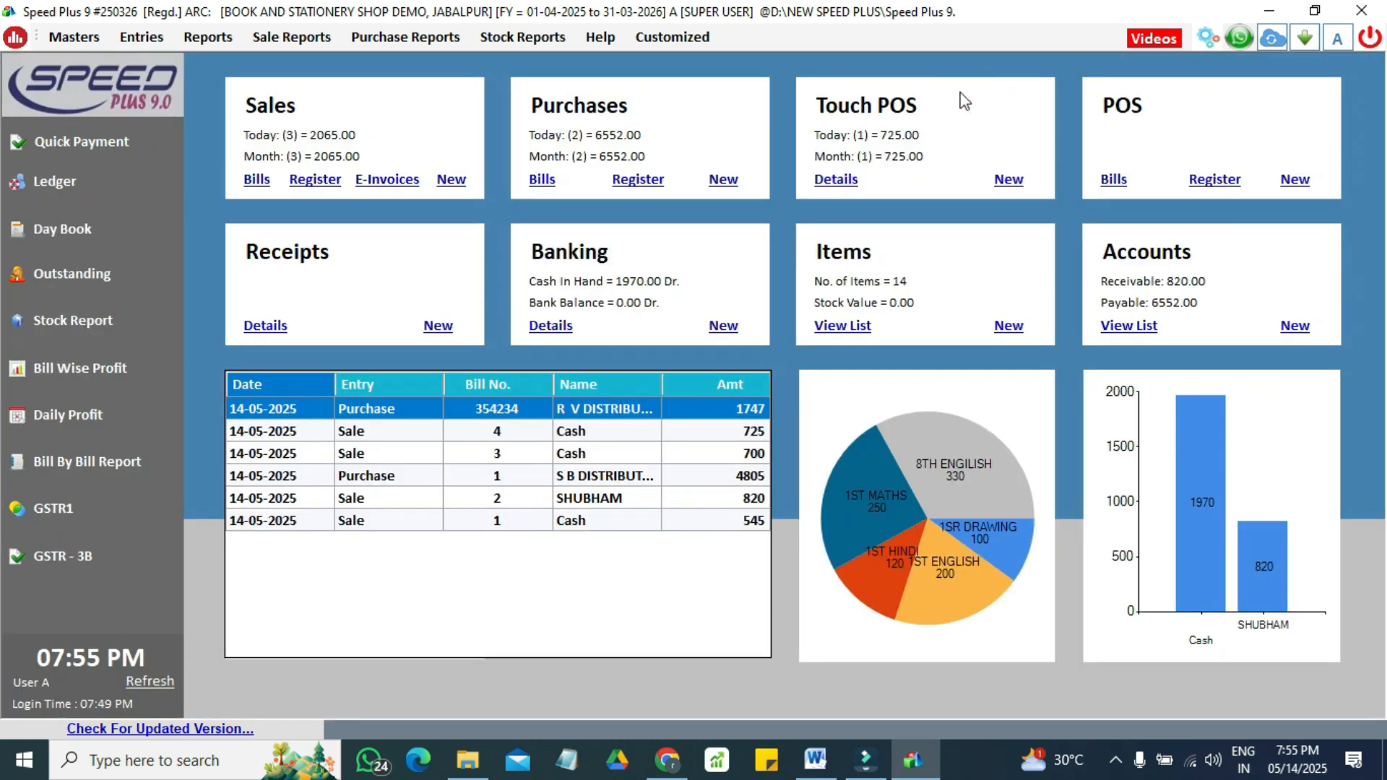
Step: Refresh the dashboard, and view the day book for 14-05-2025 before closing it
click(154, 680)
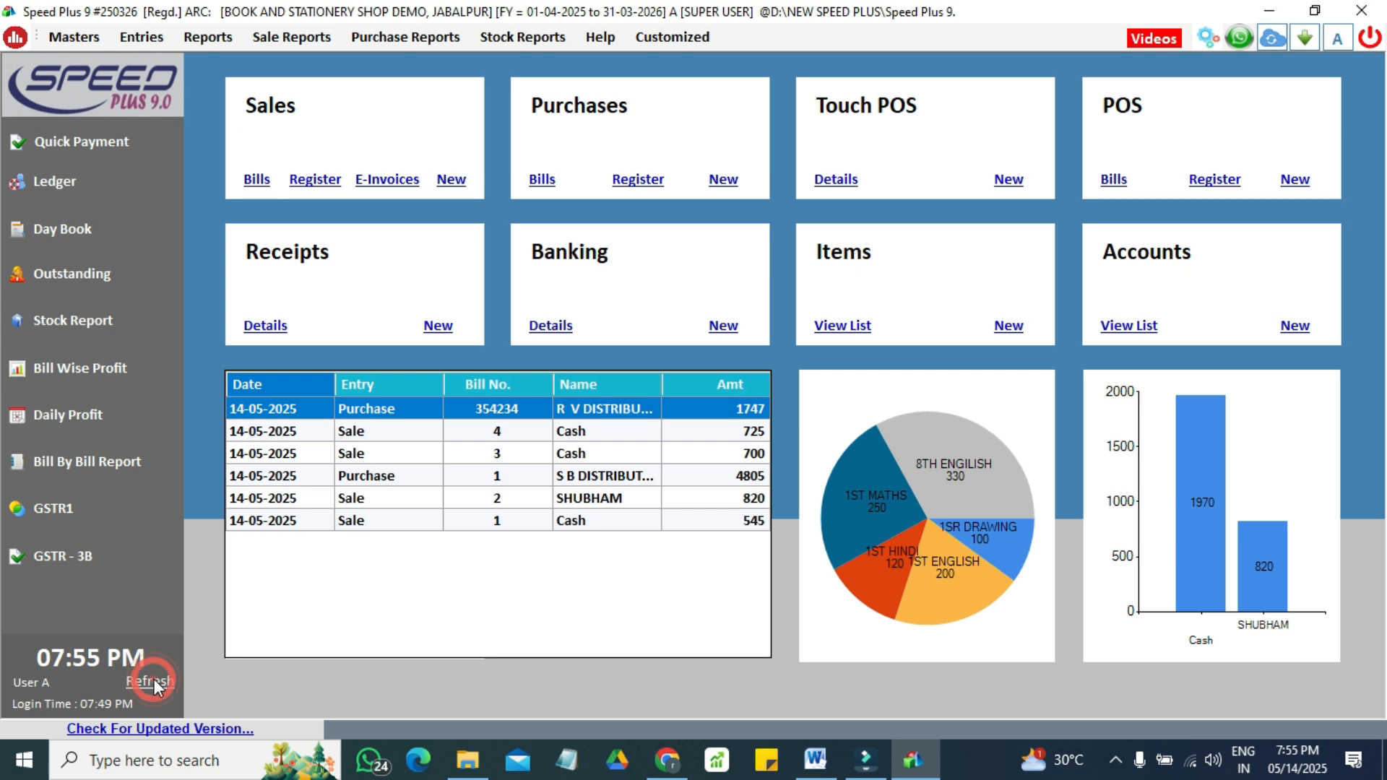
click(85, 227)
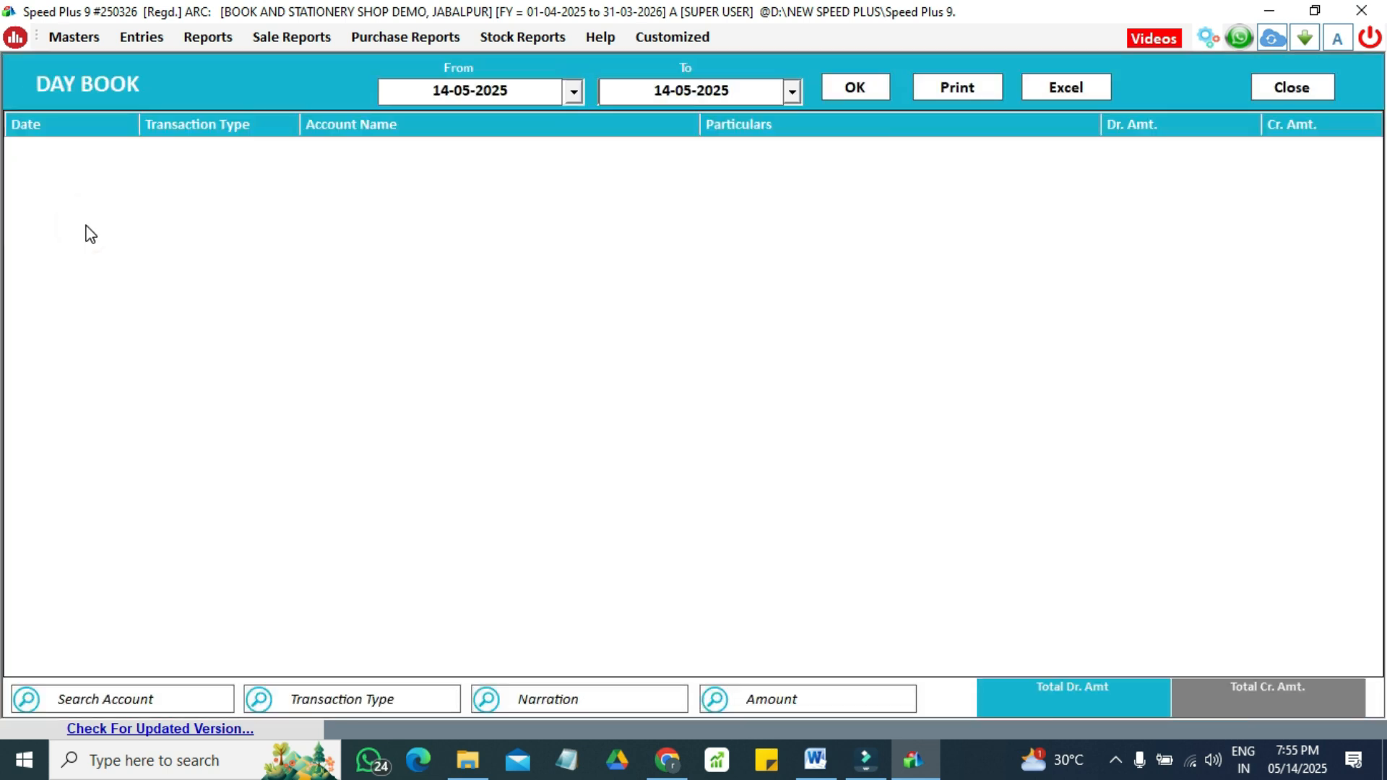
click(850, 90)
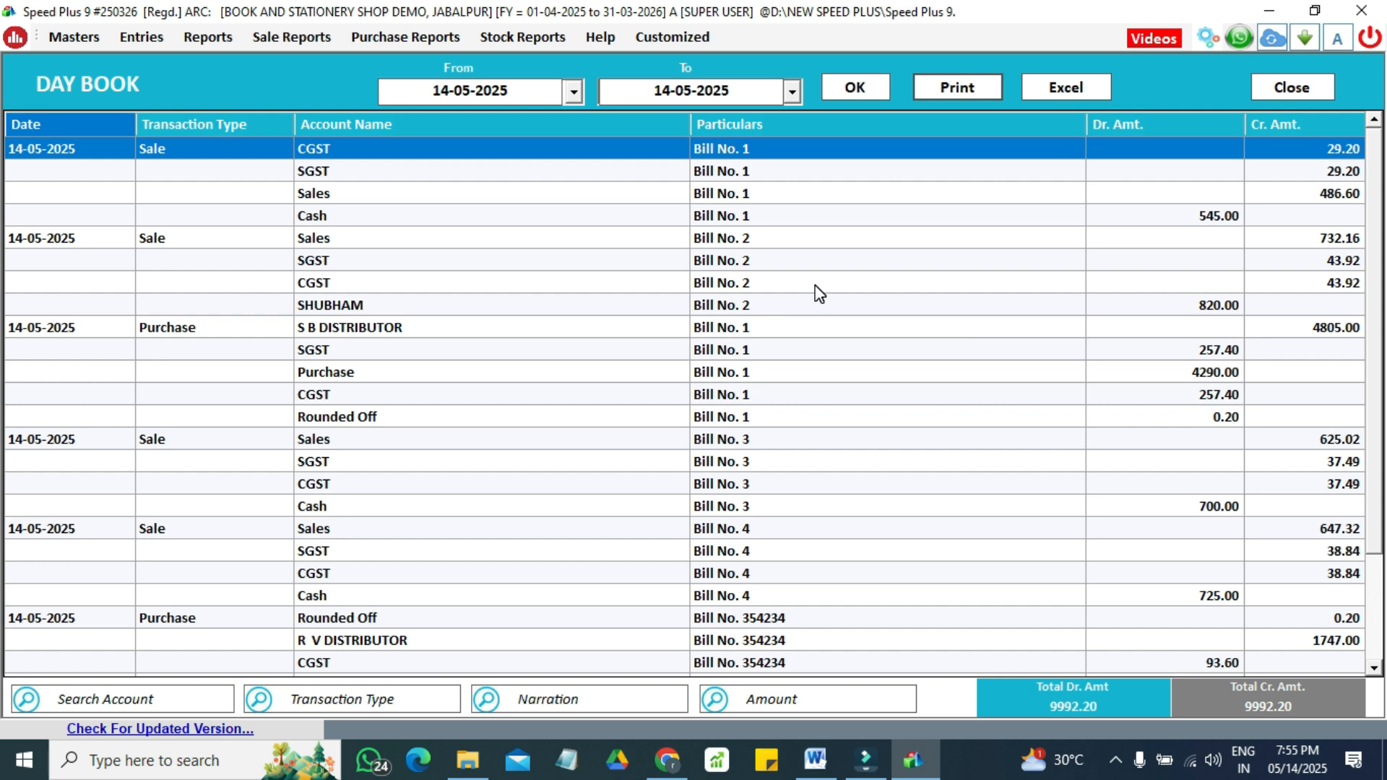
click(1297, 89)
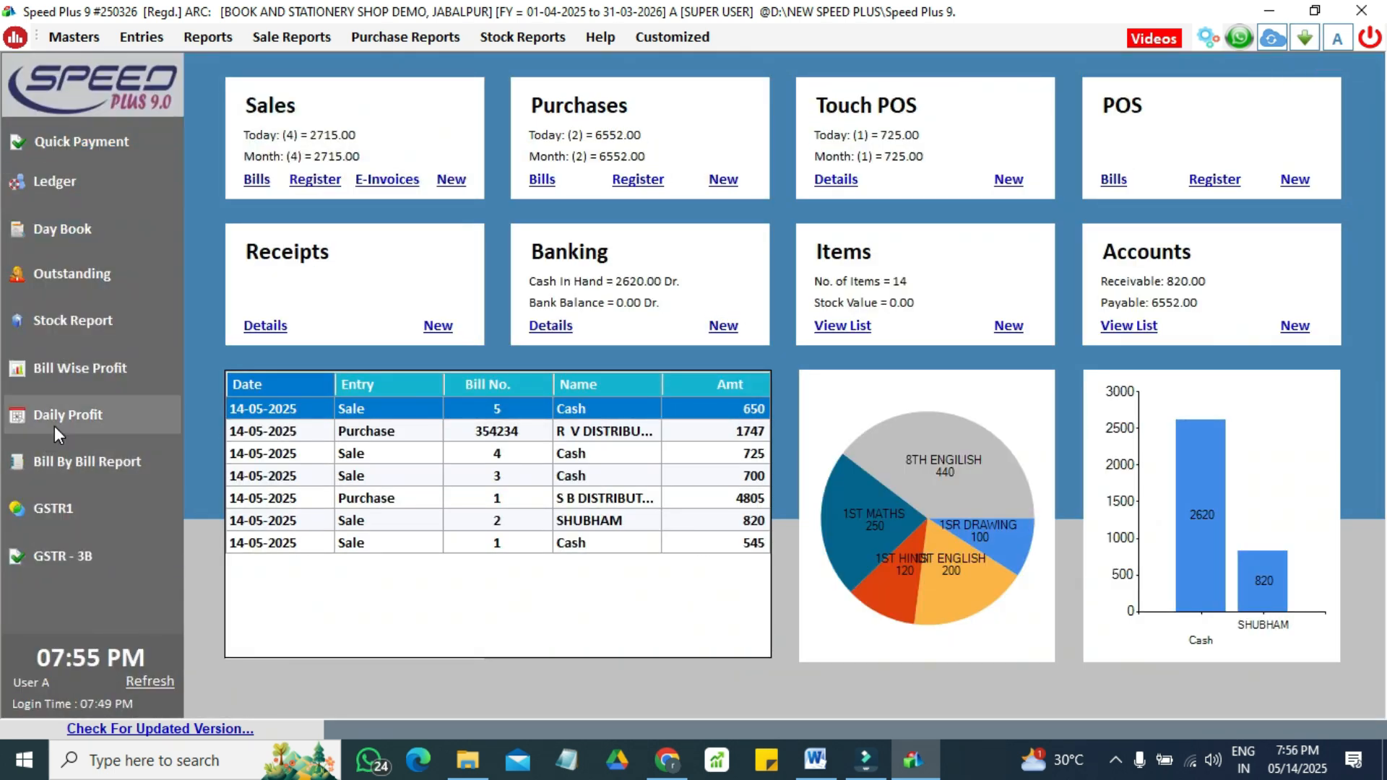
Step: Examine the daily profit report for 14-05-2025, close it and refresh the dashboard
click(54, 426)
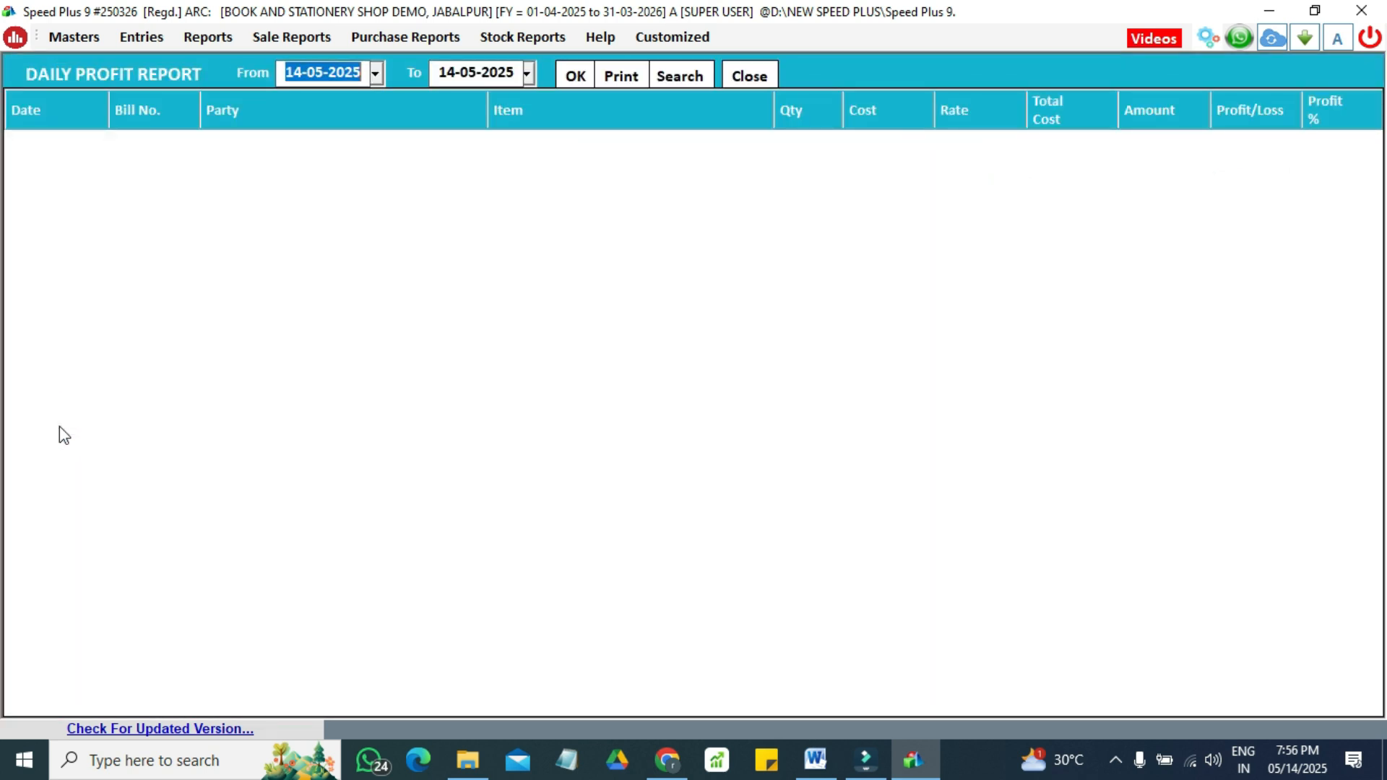
click(570, 80)
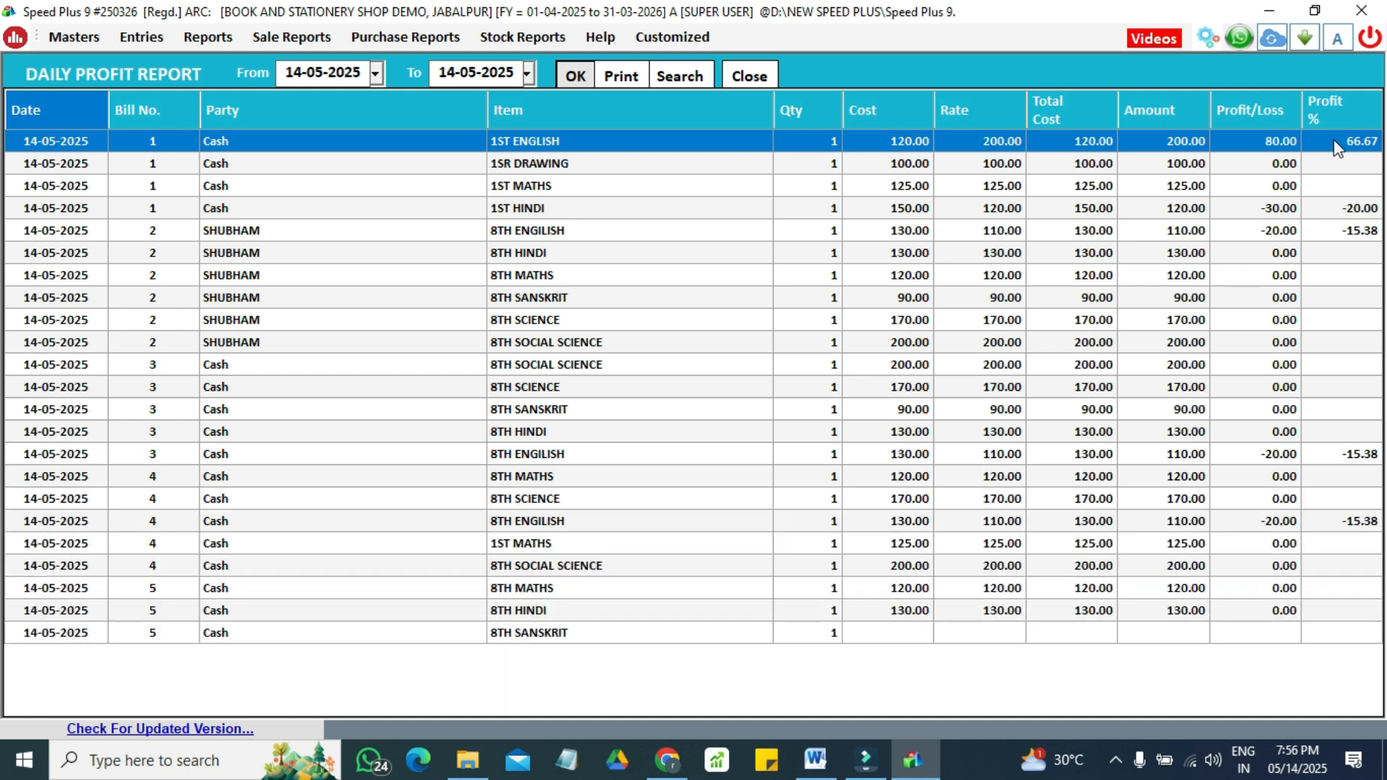
click(1341, 461)
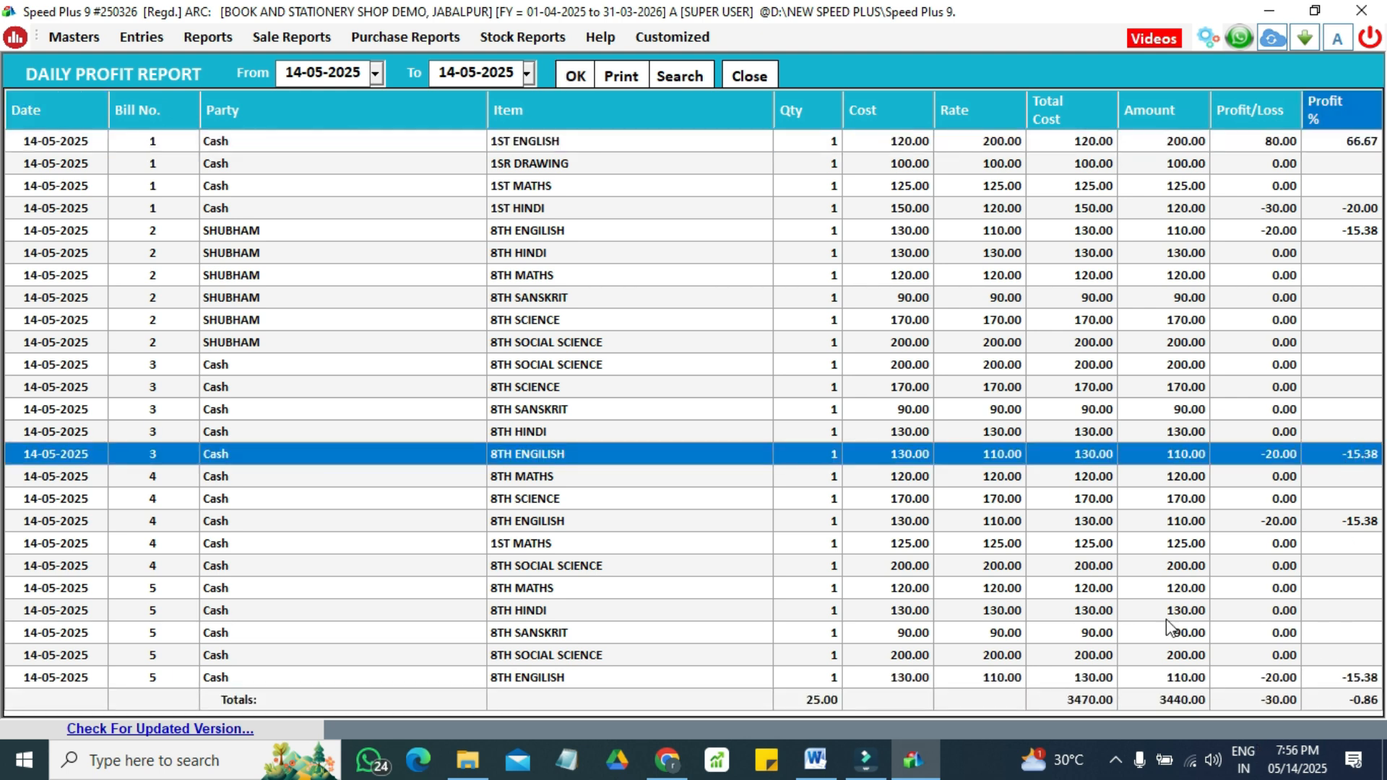
click(738, 78)
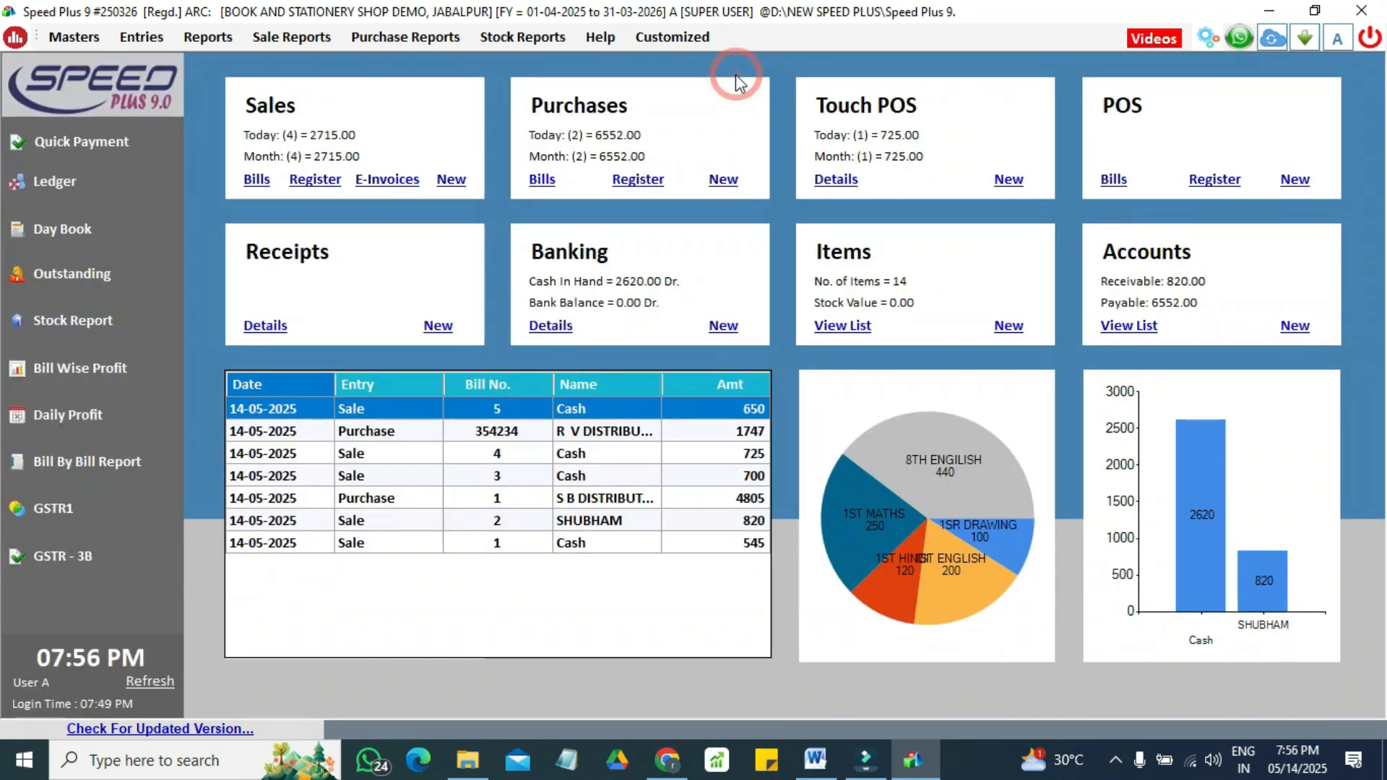
click(148, 681)
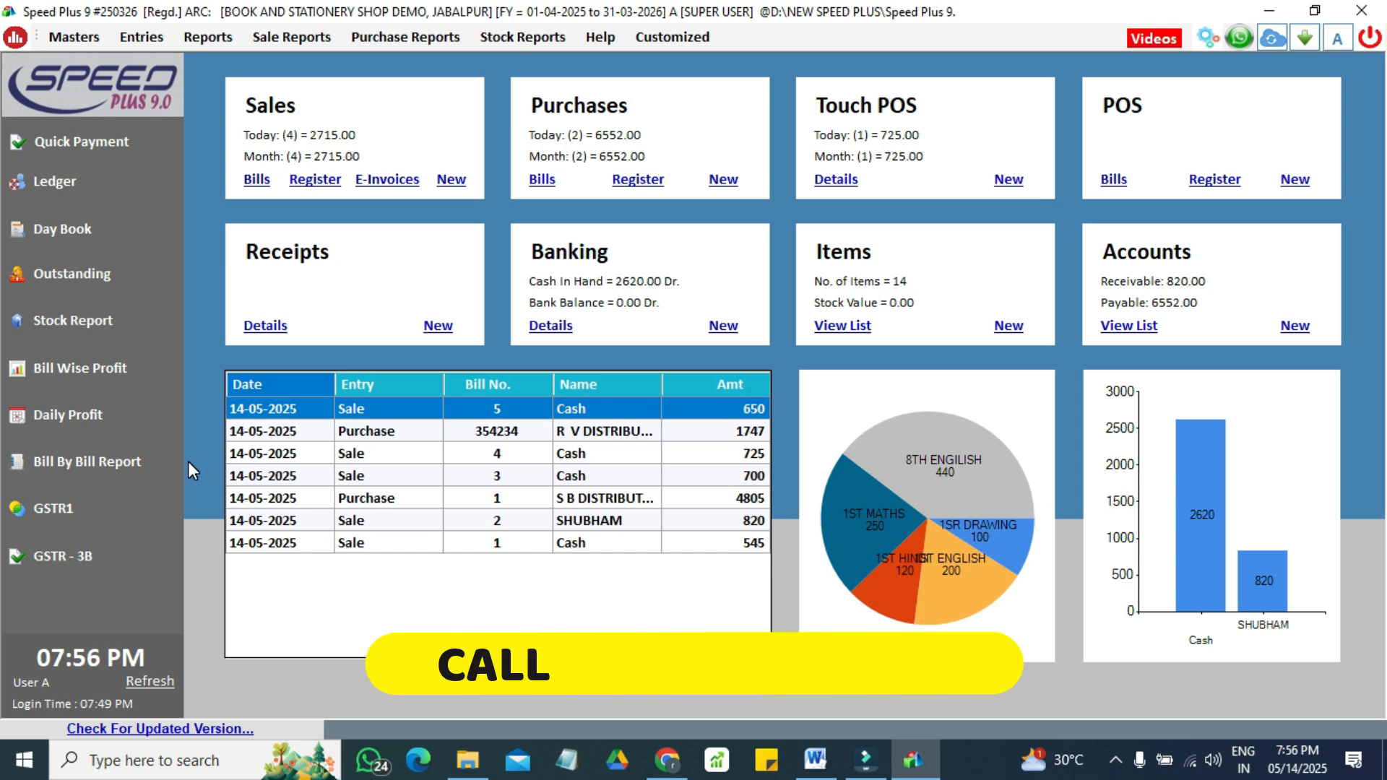
Step: View the filing and summary options of the GSTR-2 return, and close it
click(212, 37)
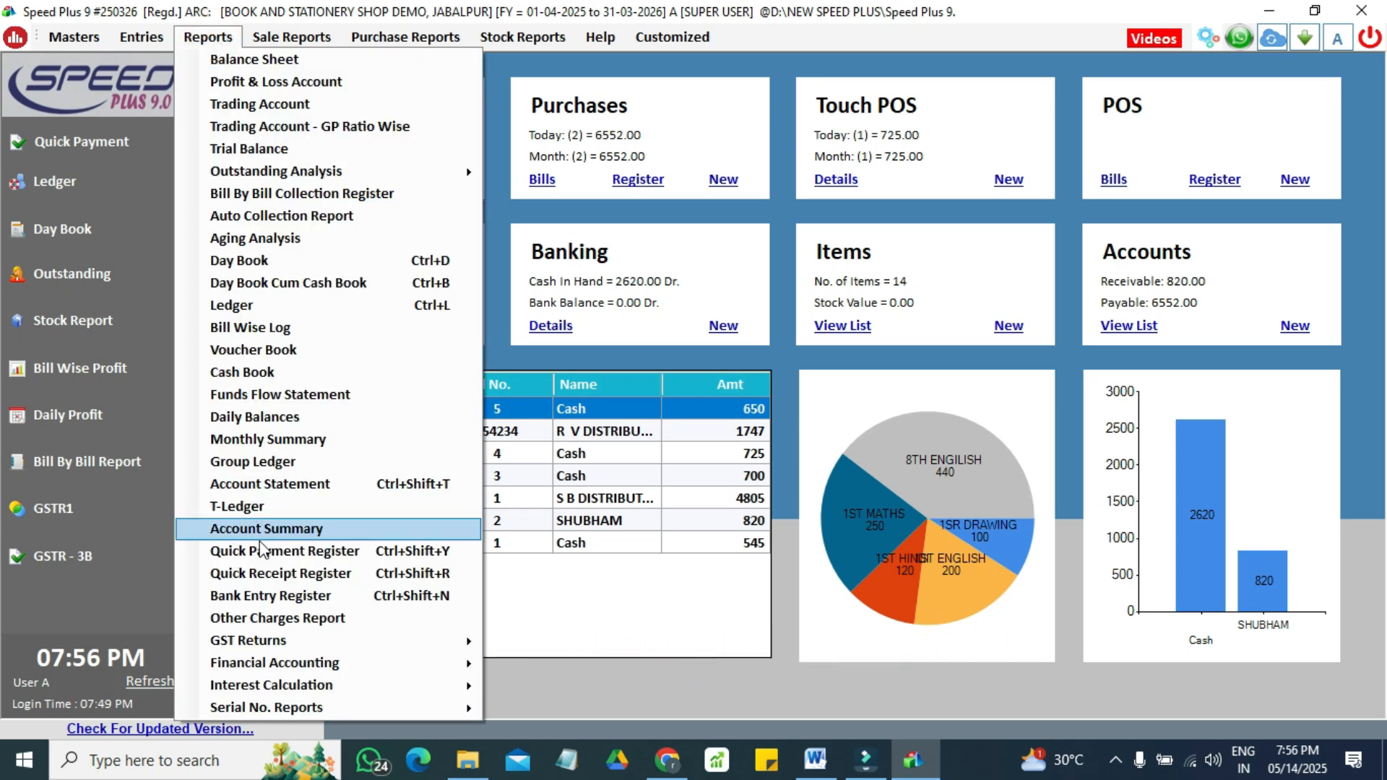
mouse_move(296, 642)
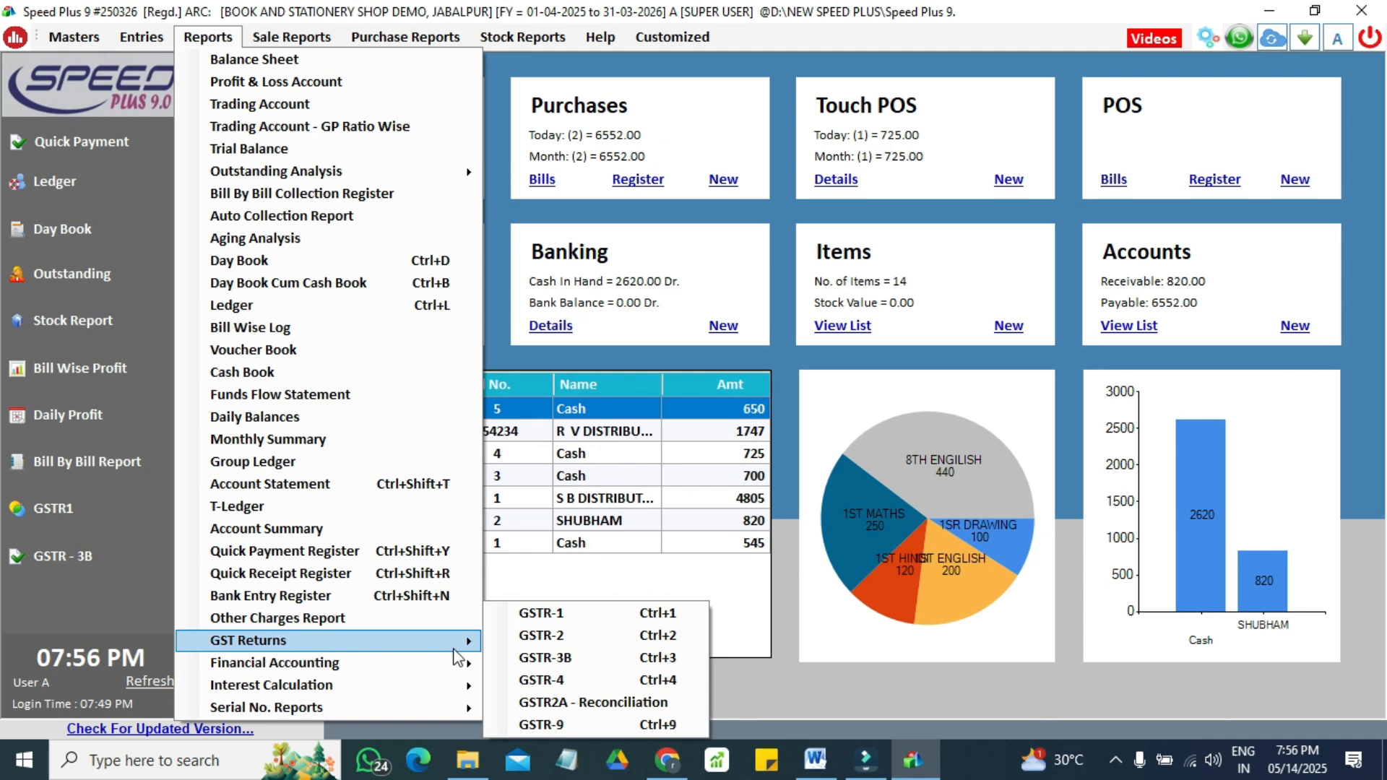
click(543, 640)
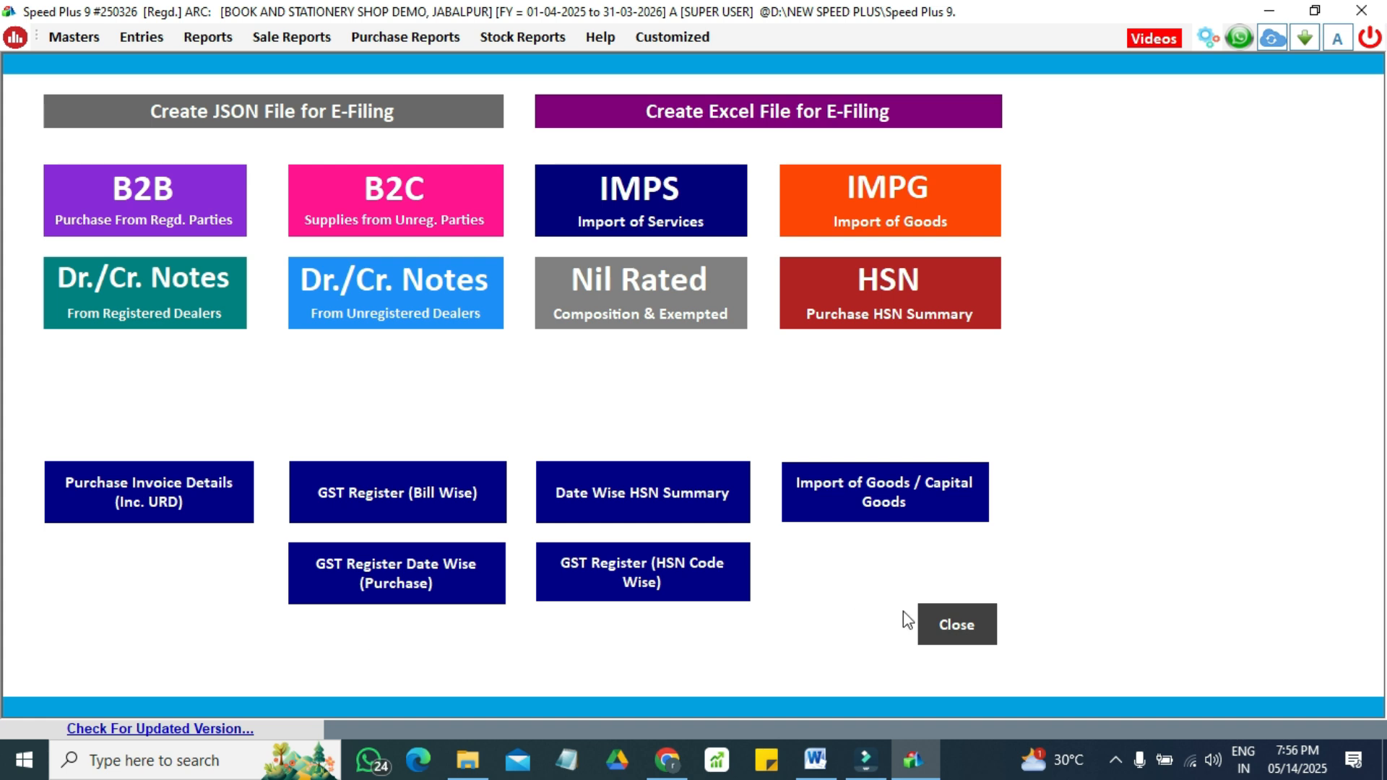
click(938, 630)
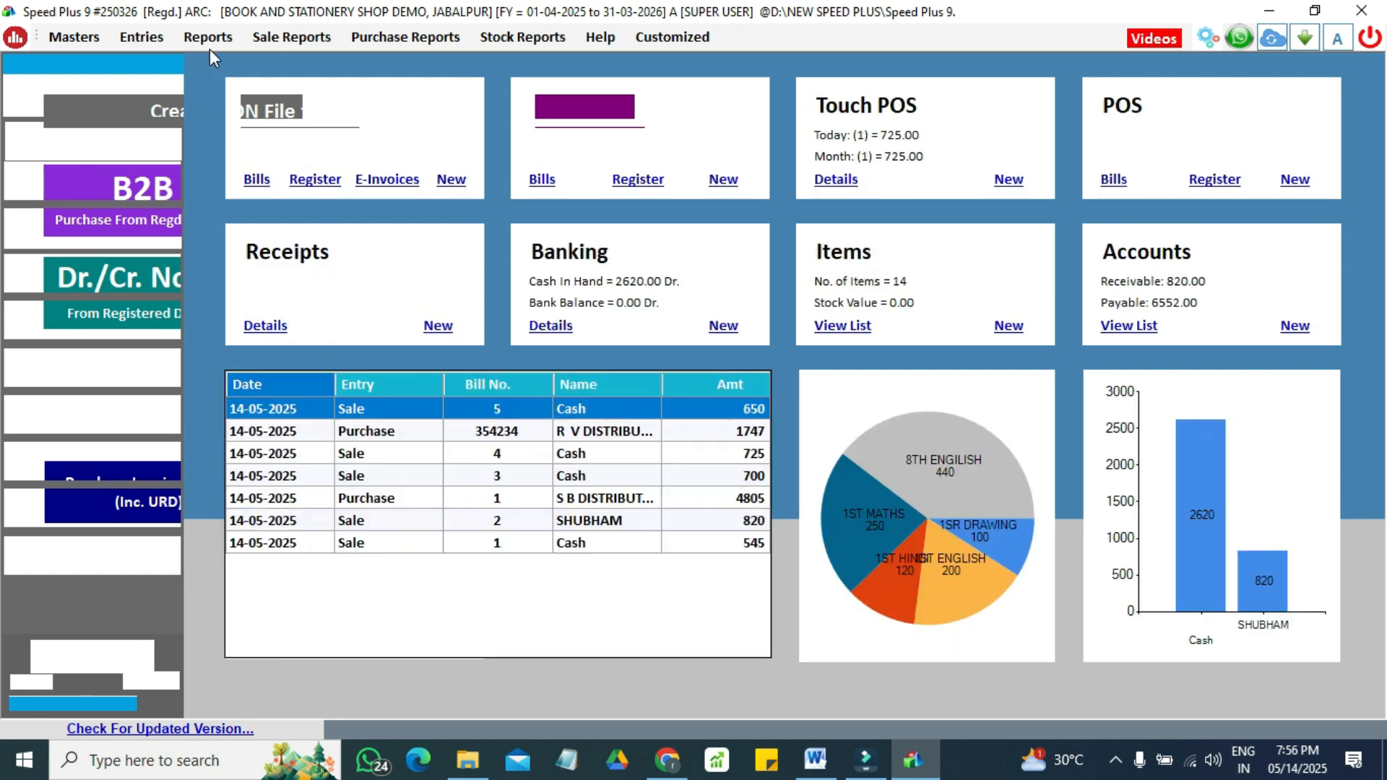
click(206, 36)
mouse_move(364, 653)
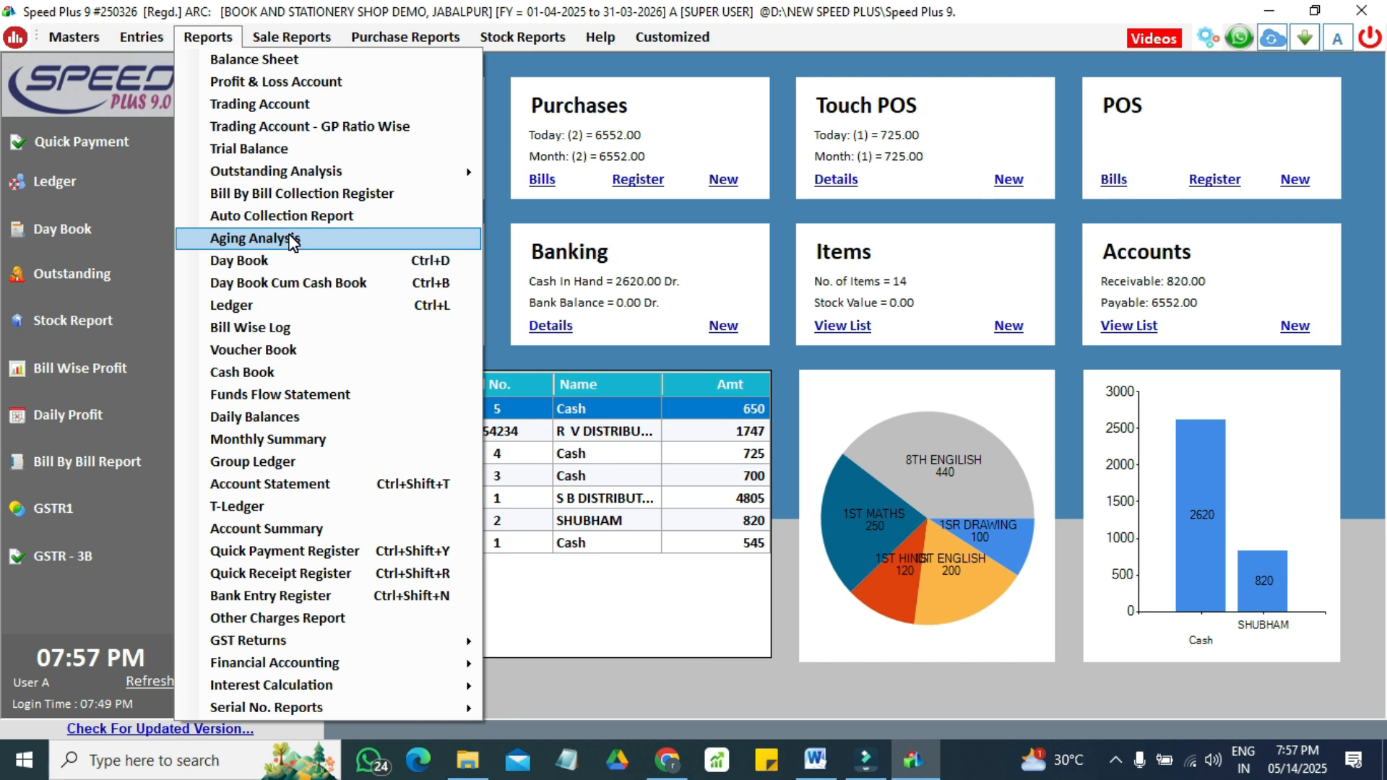
click(623, 648)
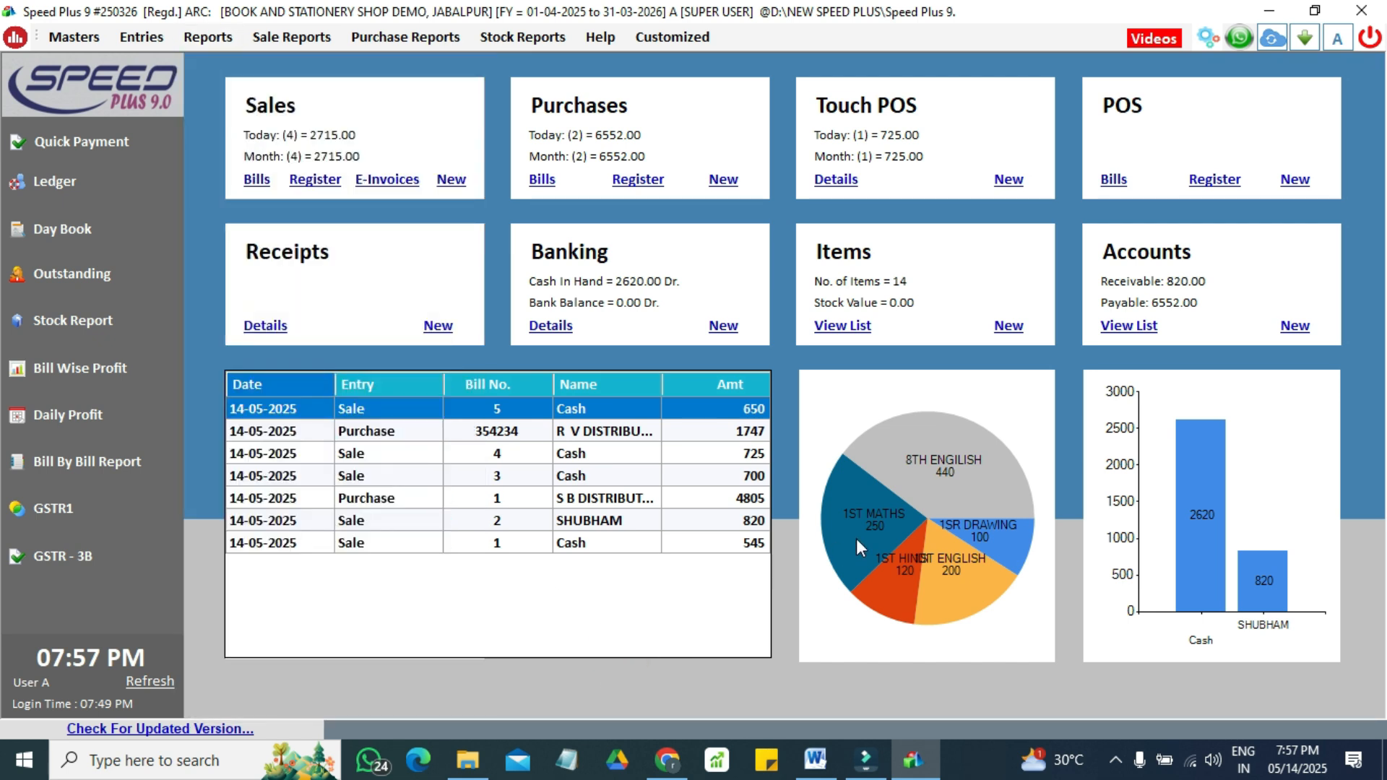
click(821, 419)
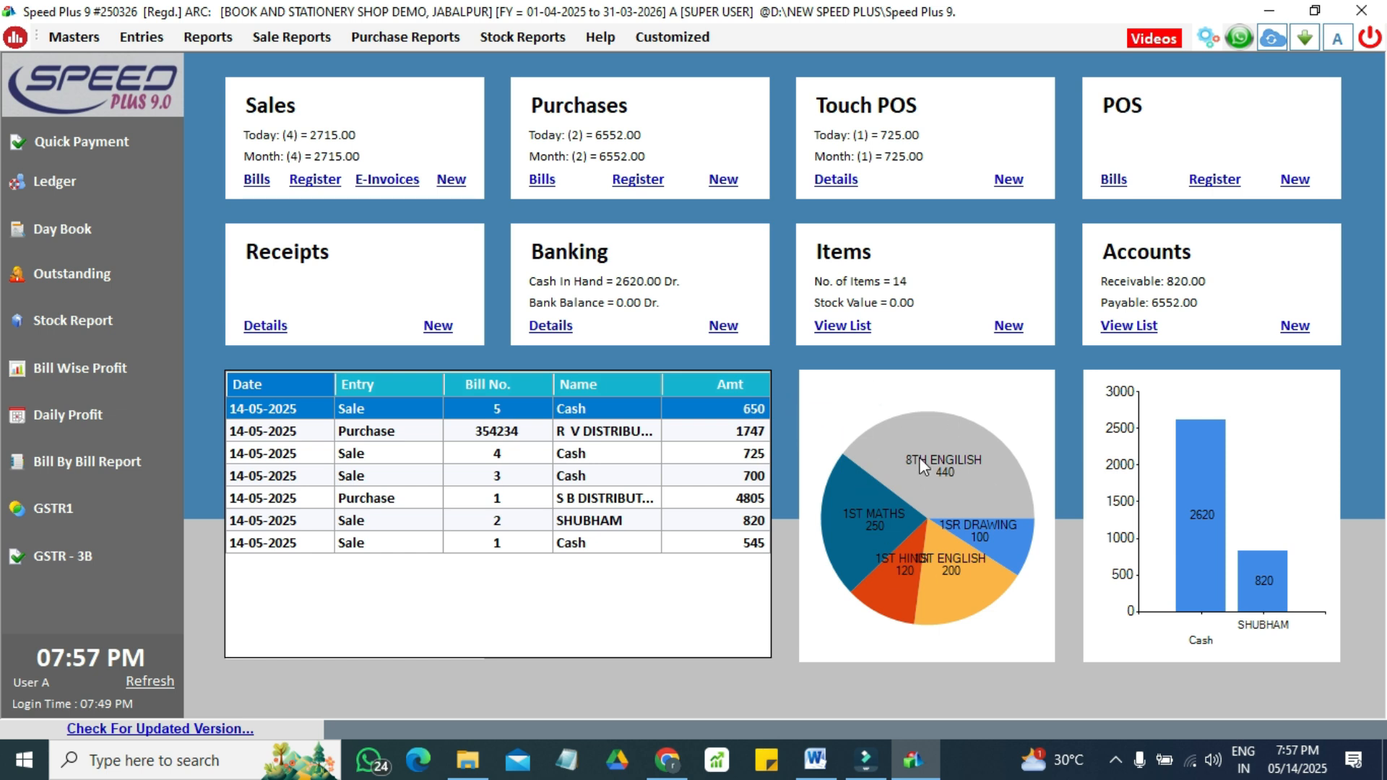